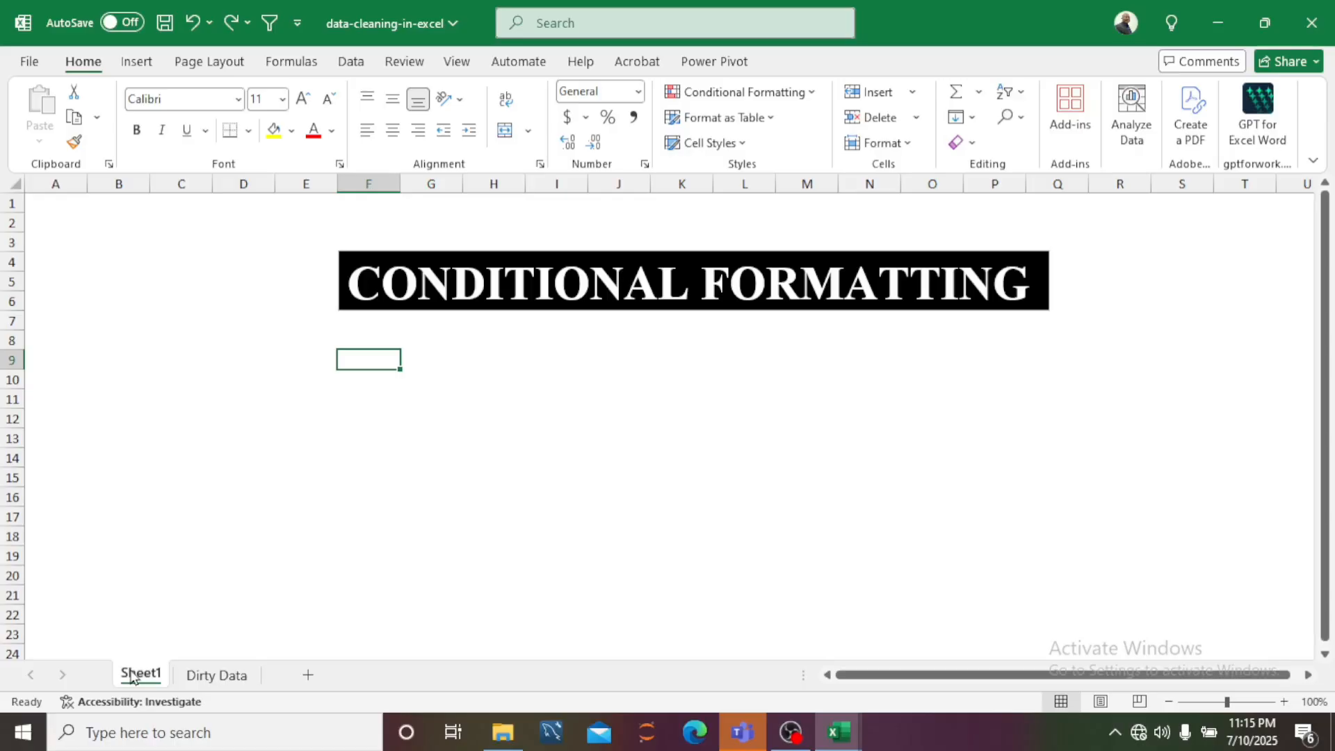
Open the Dirty Data sheet and review the employee records down to the last row.
click(218, 675)
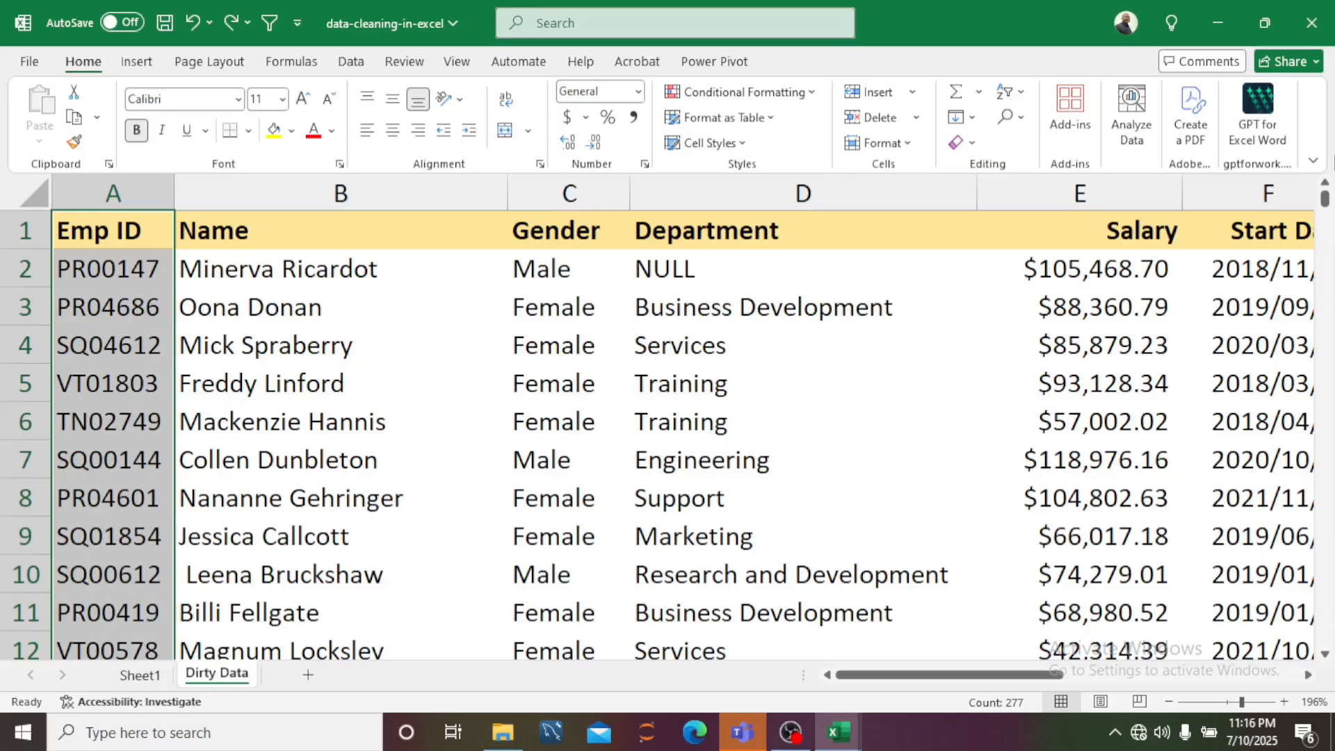
drag(1325, 200, 1325, 321)
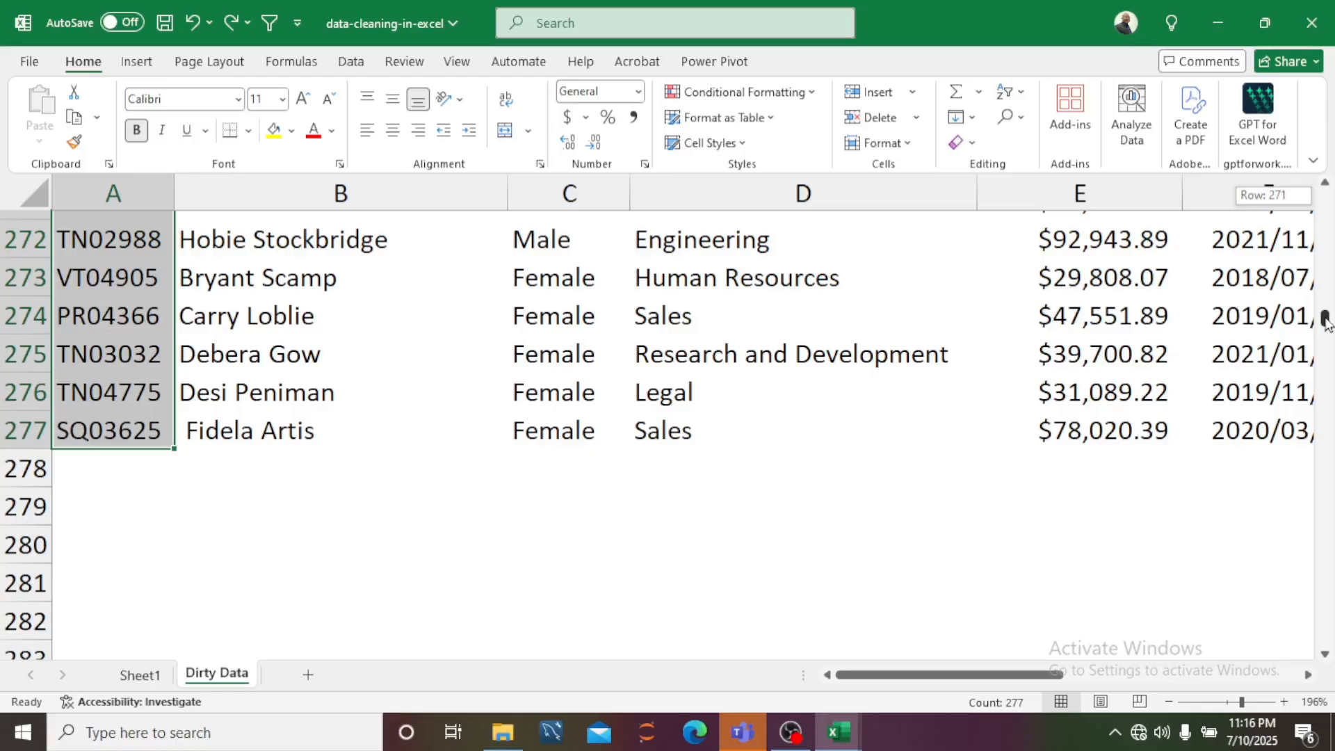
drag(1325, 321, 1325, 198)
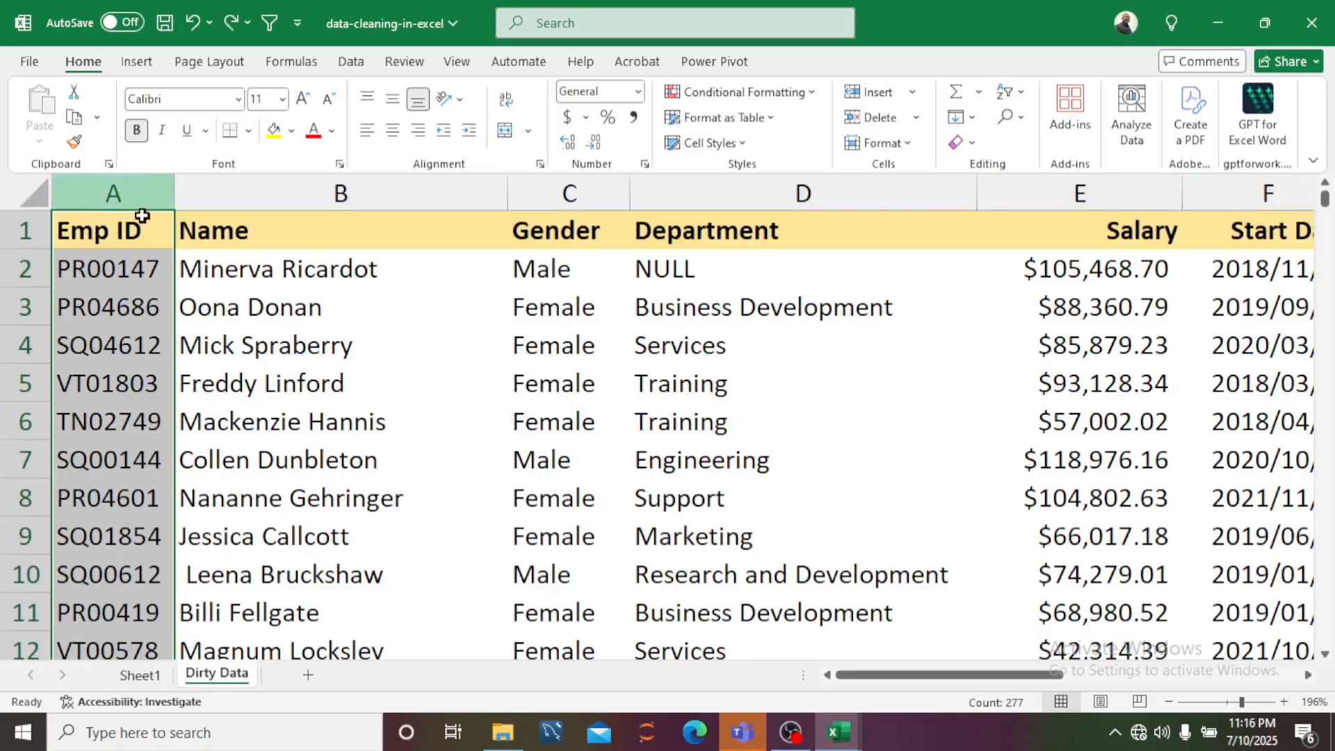
Select the Emp ID cells from the header to the last entry and start a Duplicate Values highlighting rule on them.
click(123, 229)
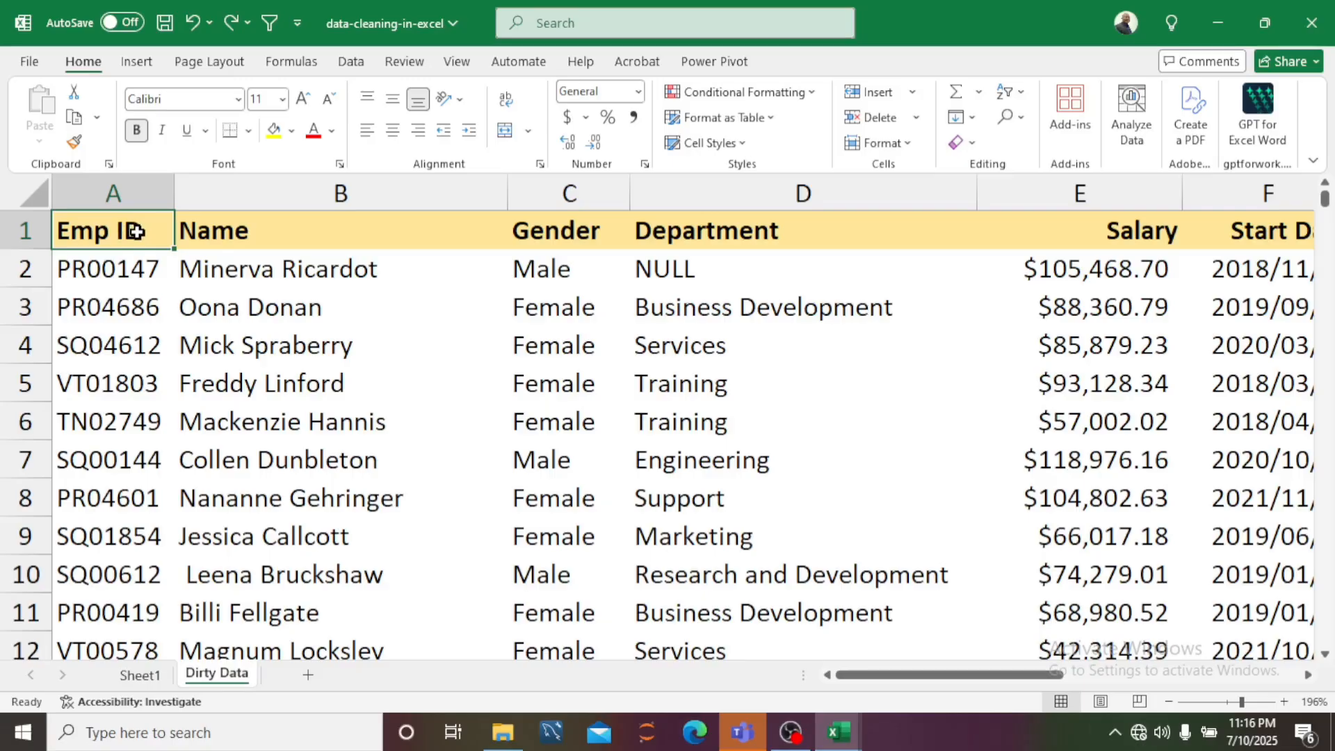
key(ctrl+shift+Down)
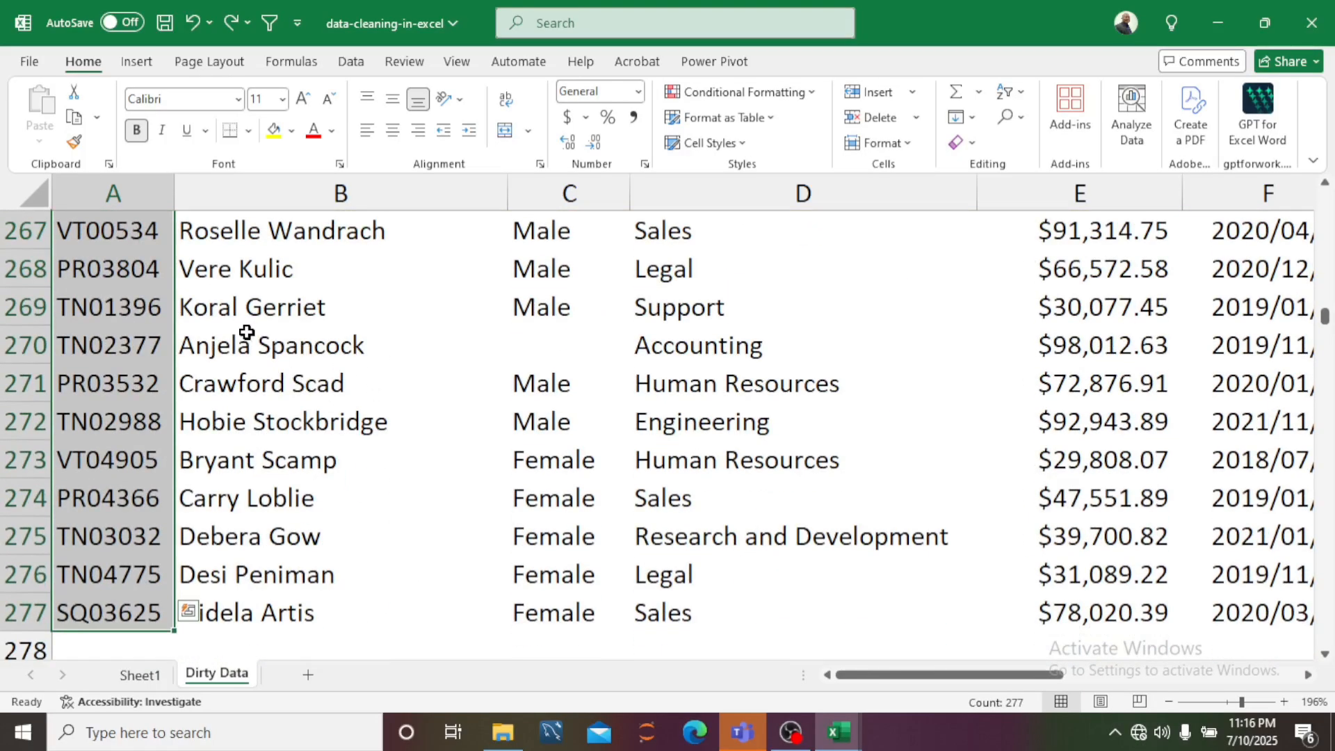
scroll(247, 313, up, 7)
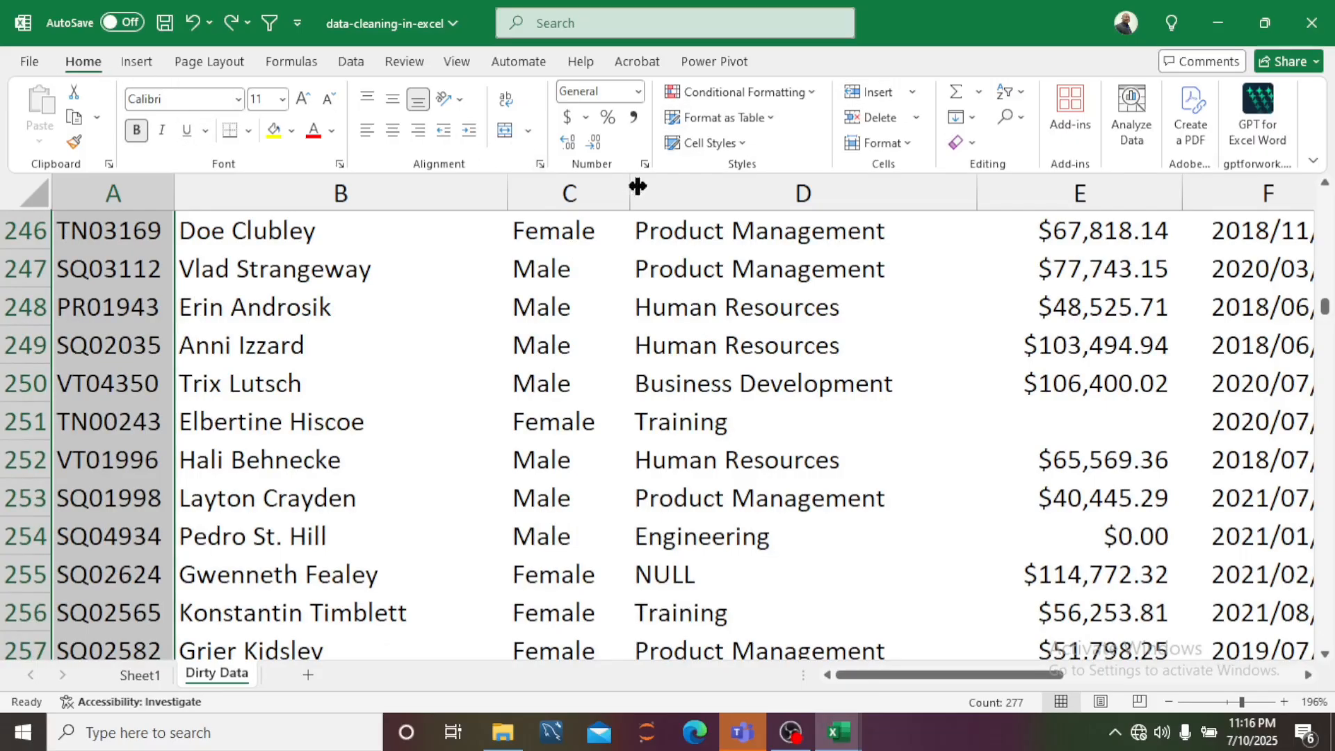
ctrl+click(748, 186)
click(797, 99)
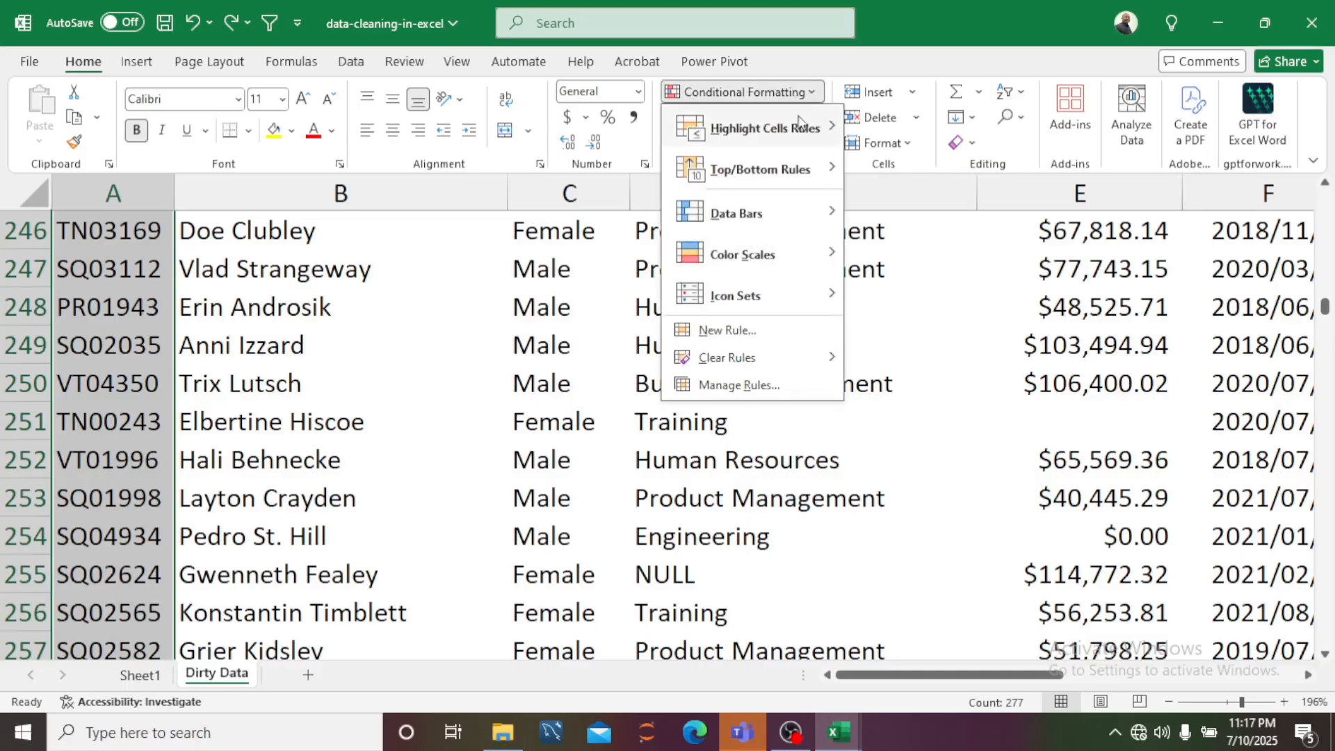
mouse_move(803, 134)
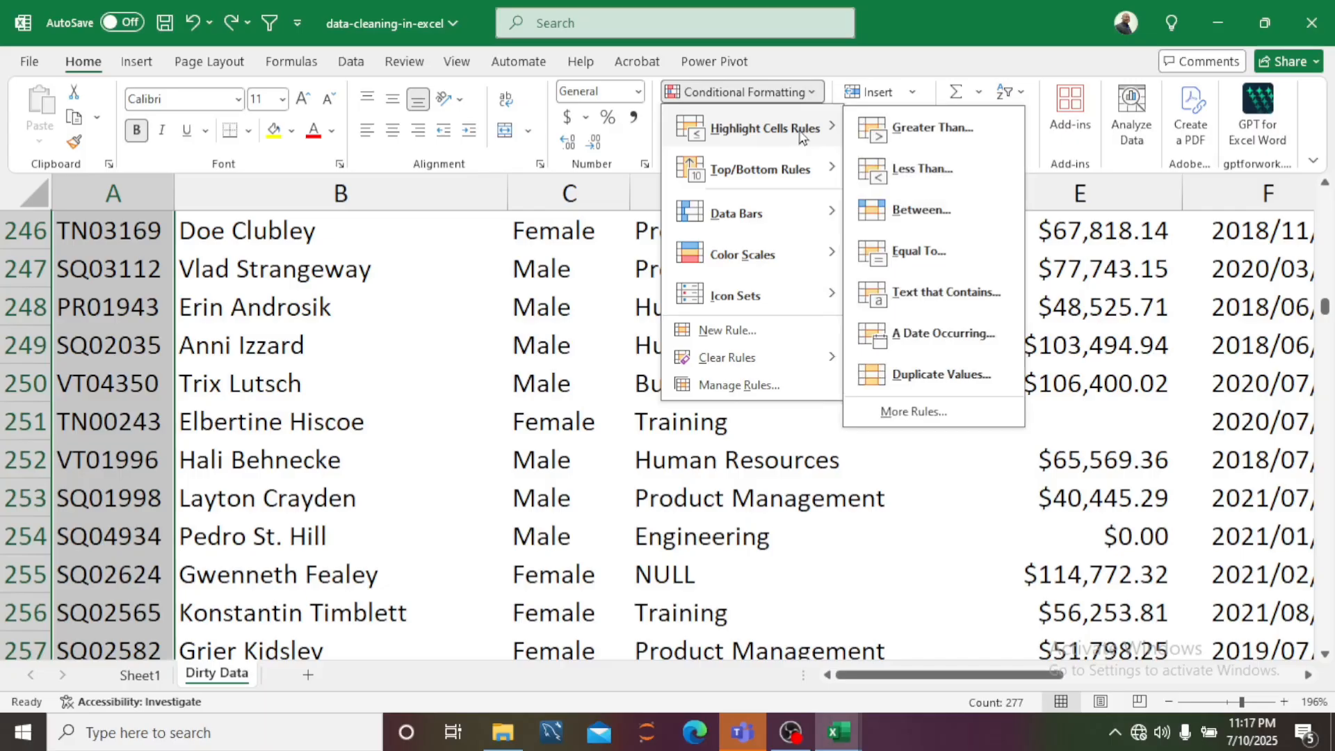
click(958, 381)
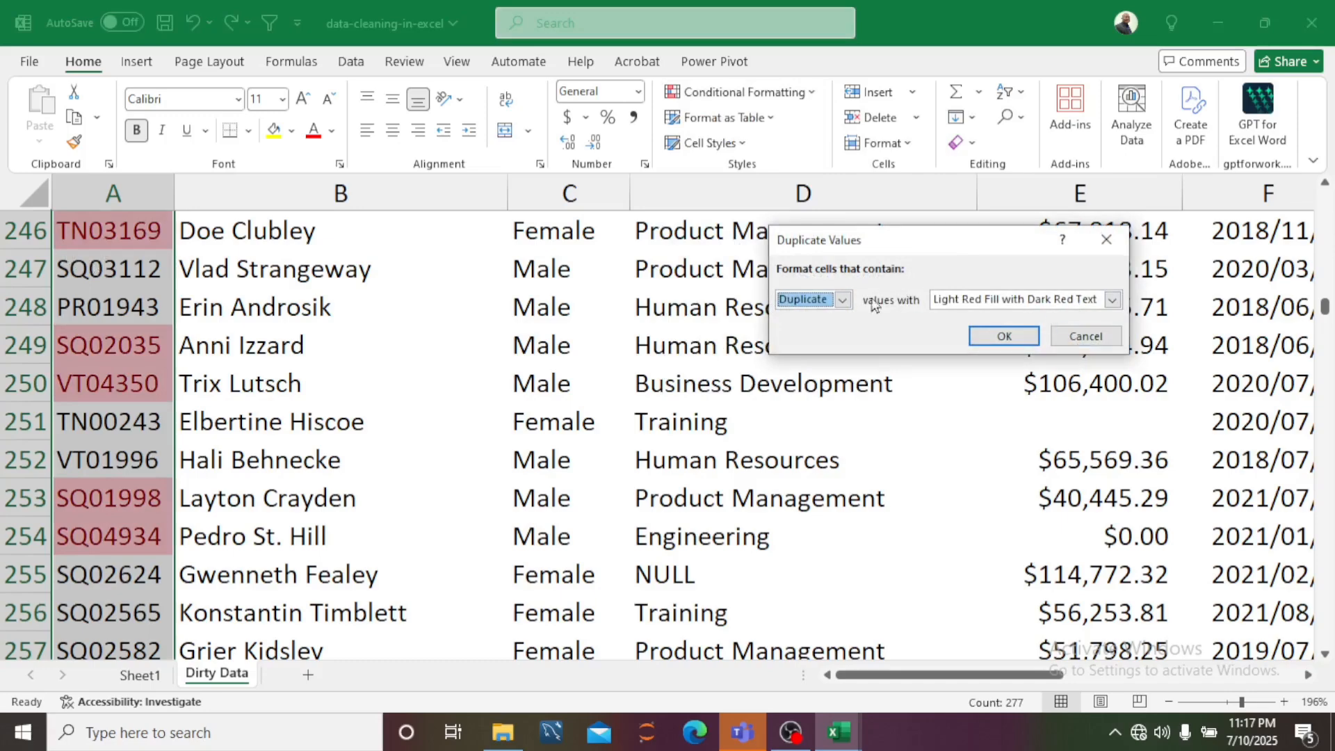
Try the Unique option for the highlighting rule and return it to Duplicate.
click(842, 301)
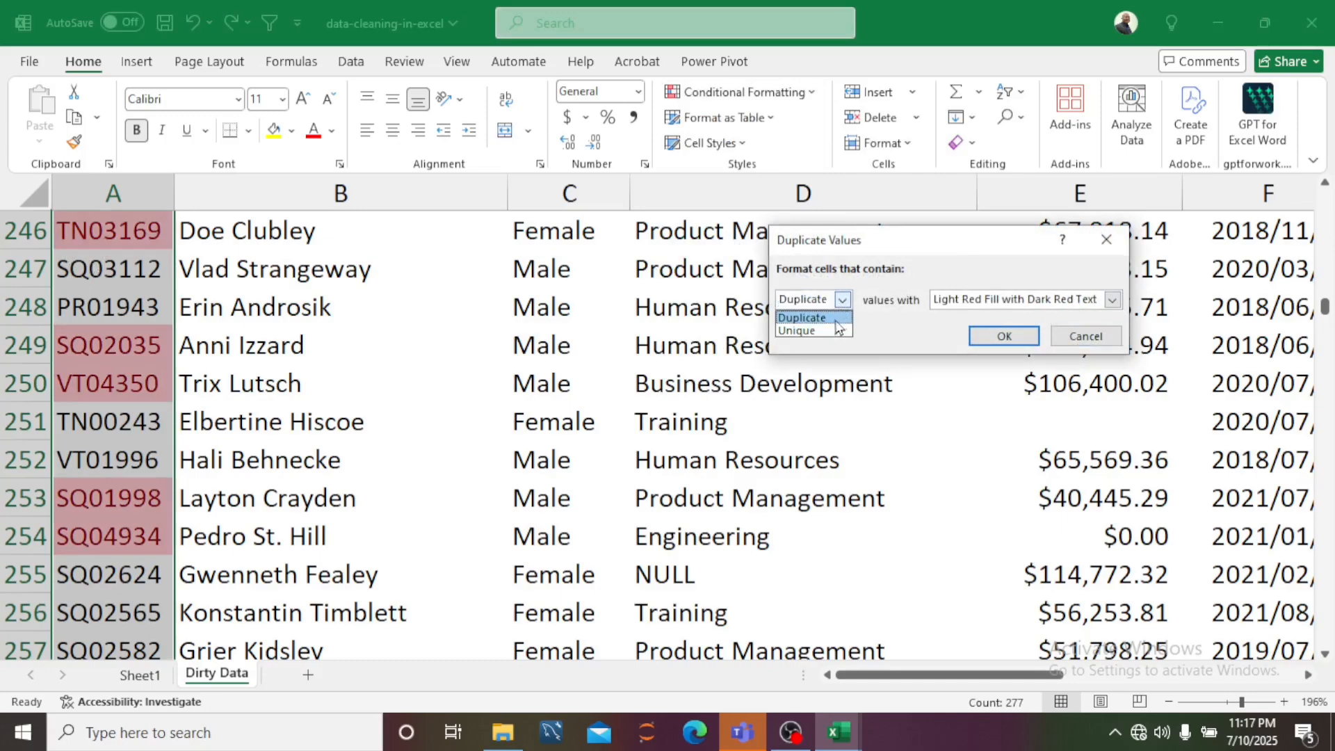
click(829, 332)
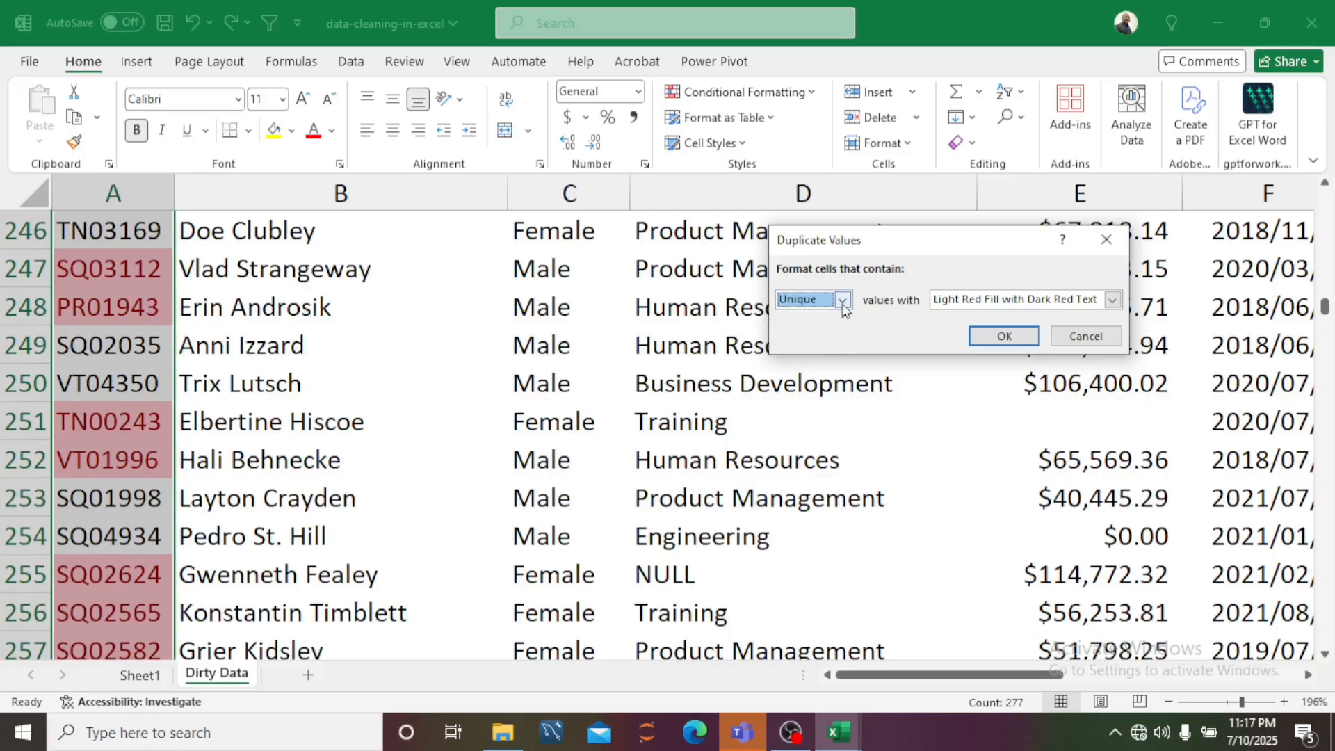
click(843, 301)
click(840, 321)
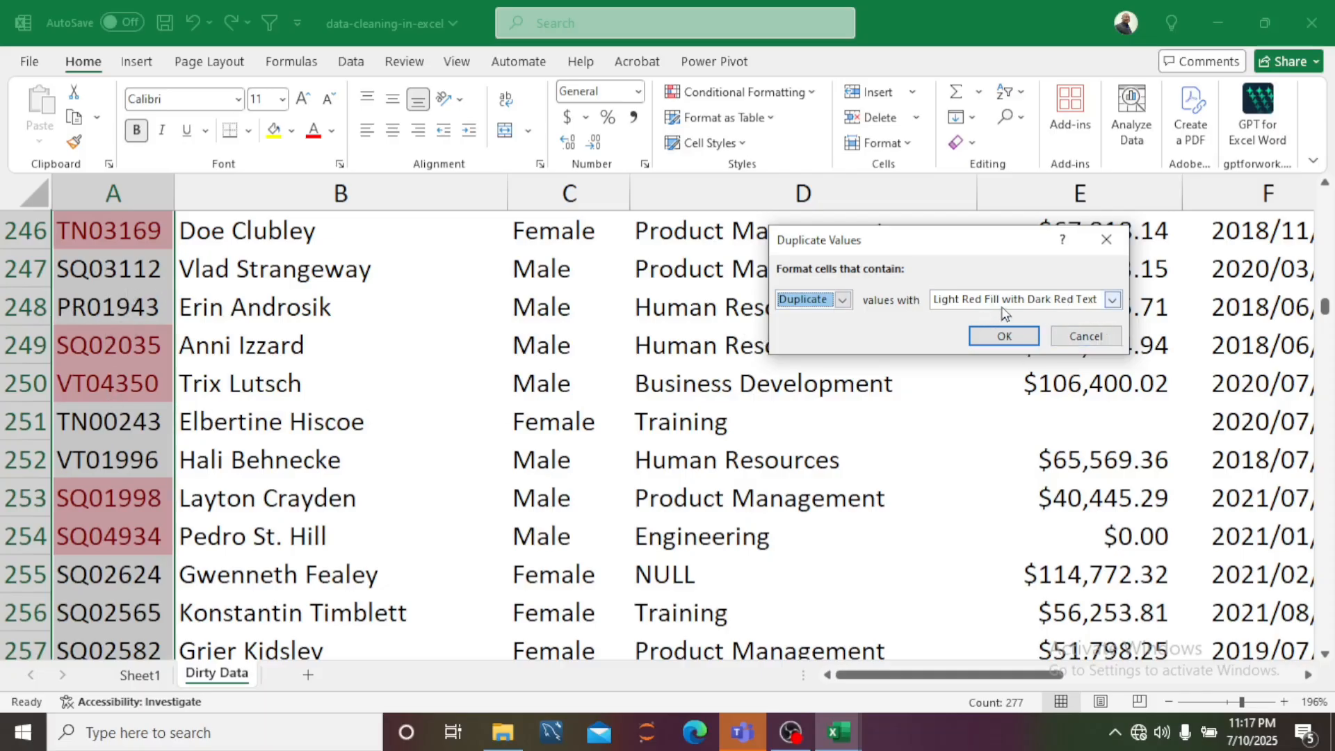
Try the Red Text and Light Red Fill formats for the duplicate Emp IDs.
click(1113, 300)
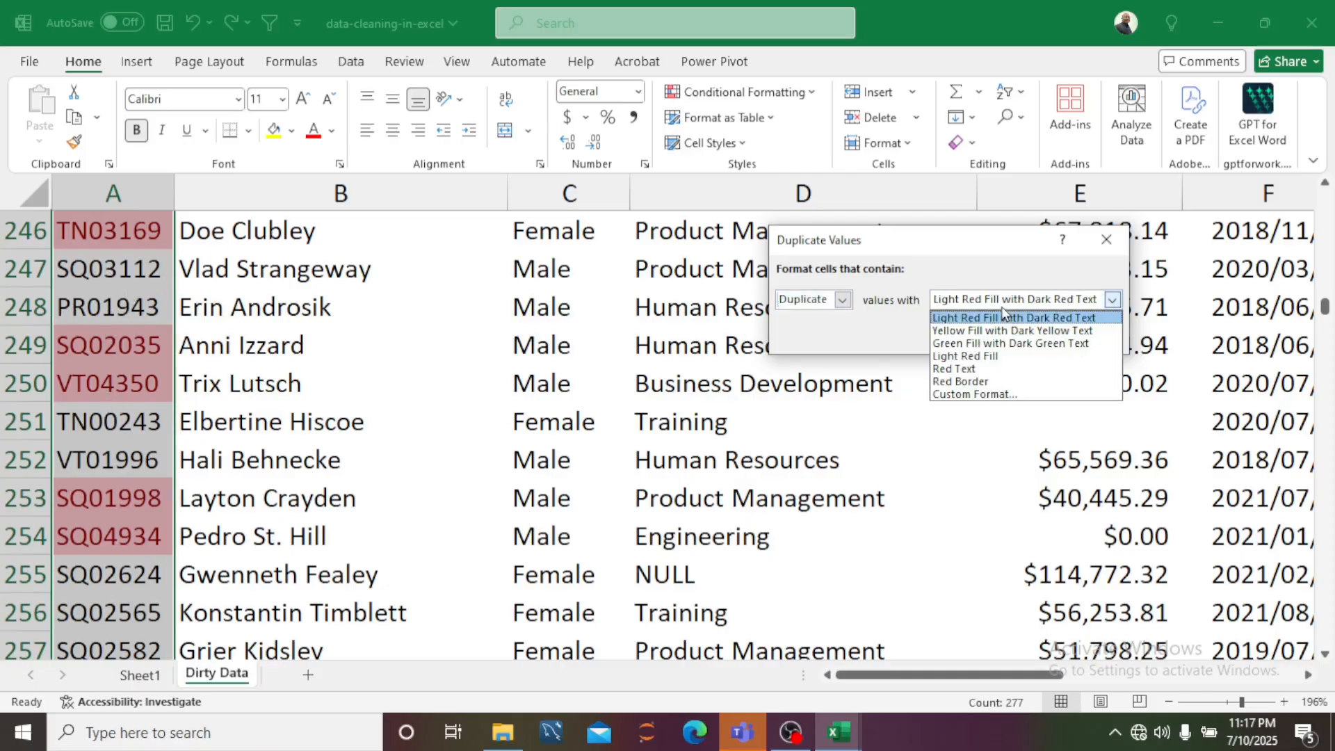
click(979, 369)
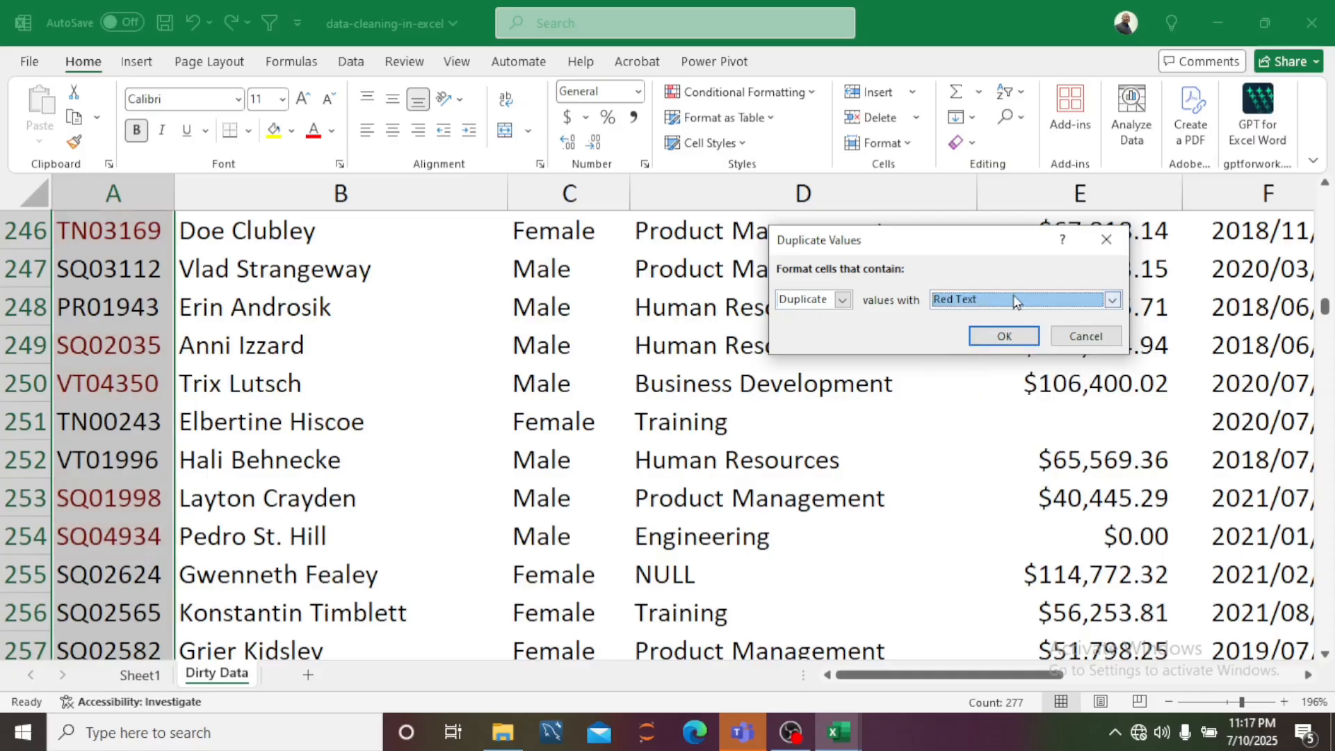
click(1015, 299)
click(980, 356)
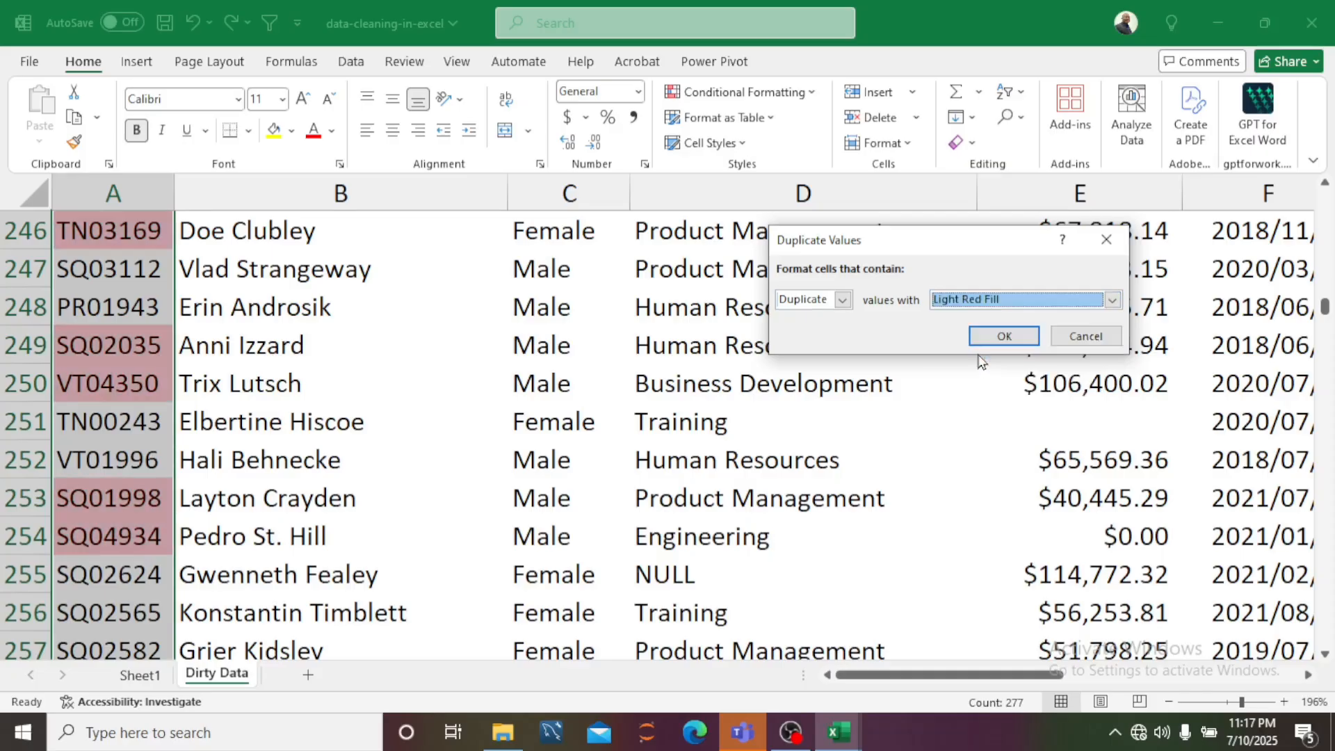
Try a custom format with an outline border, red fill and bold font for the duplicate Emp IDs.
click(1008, 301)
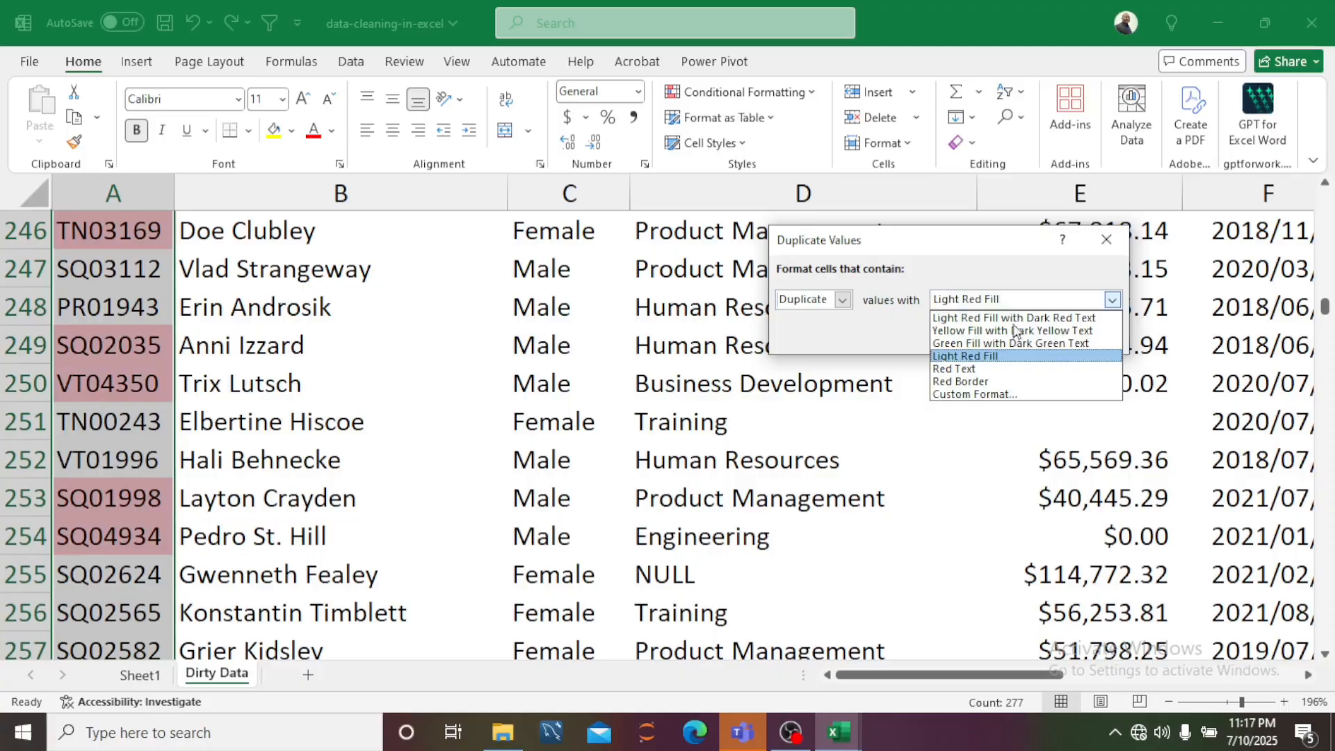
click(980, 394)
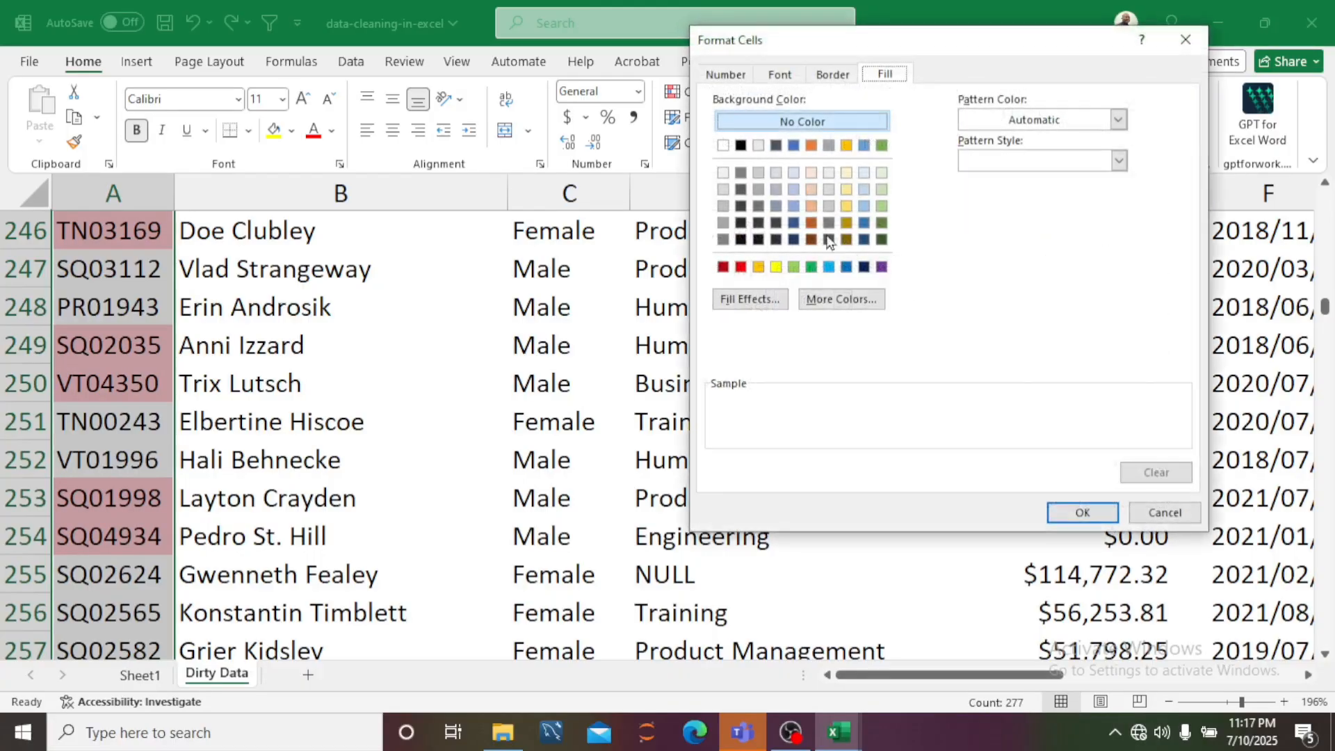
click(837, 76)
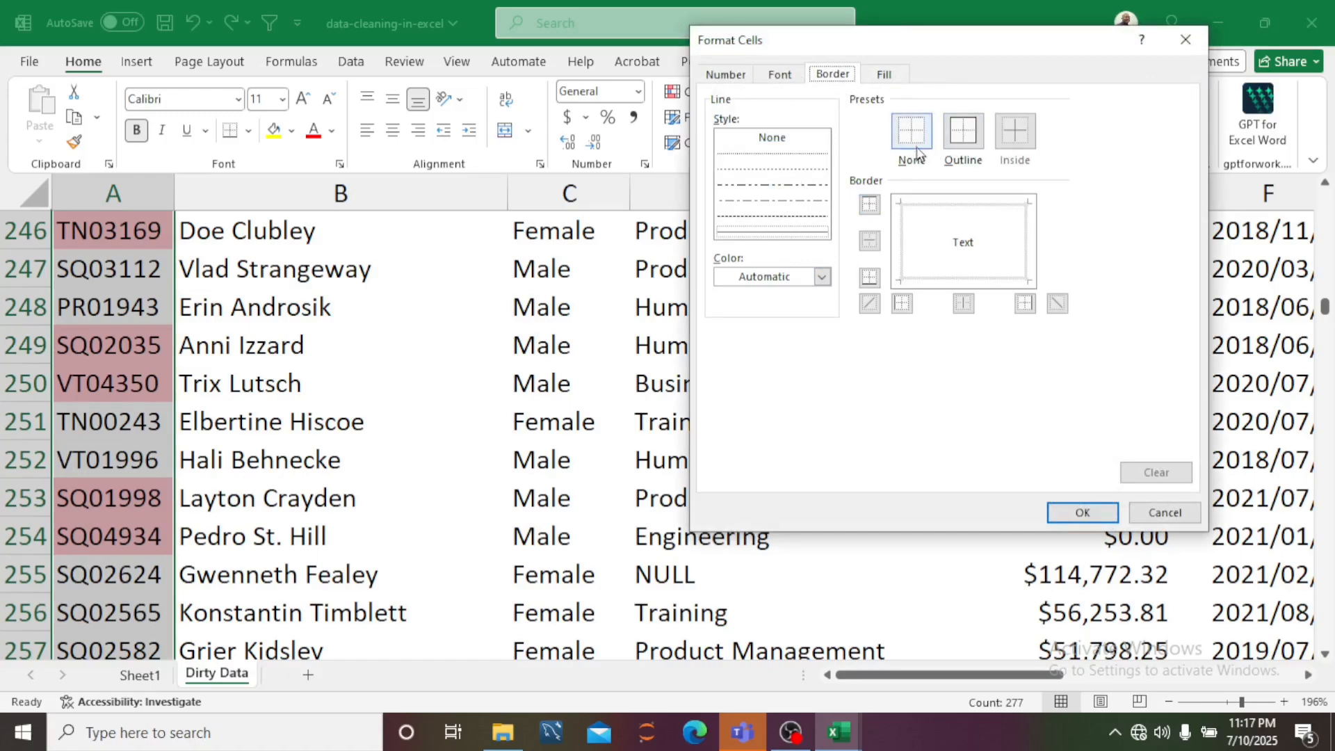
click(965, 135)
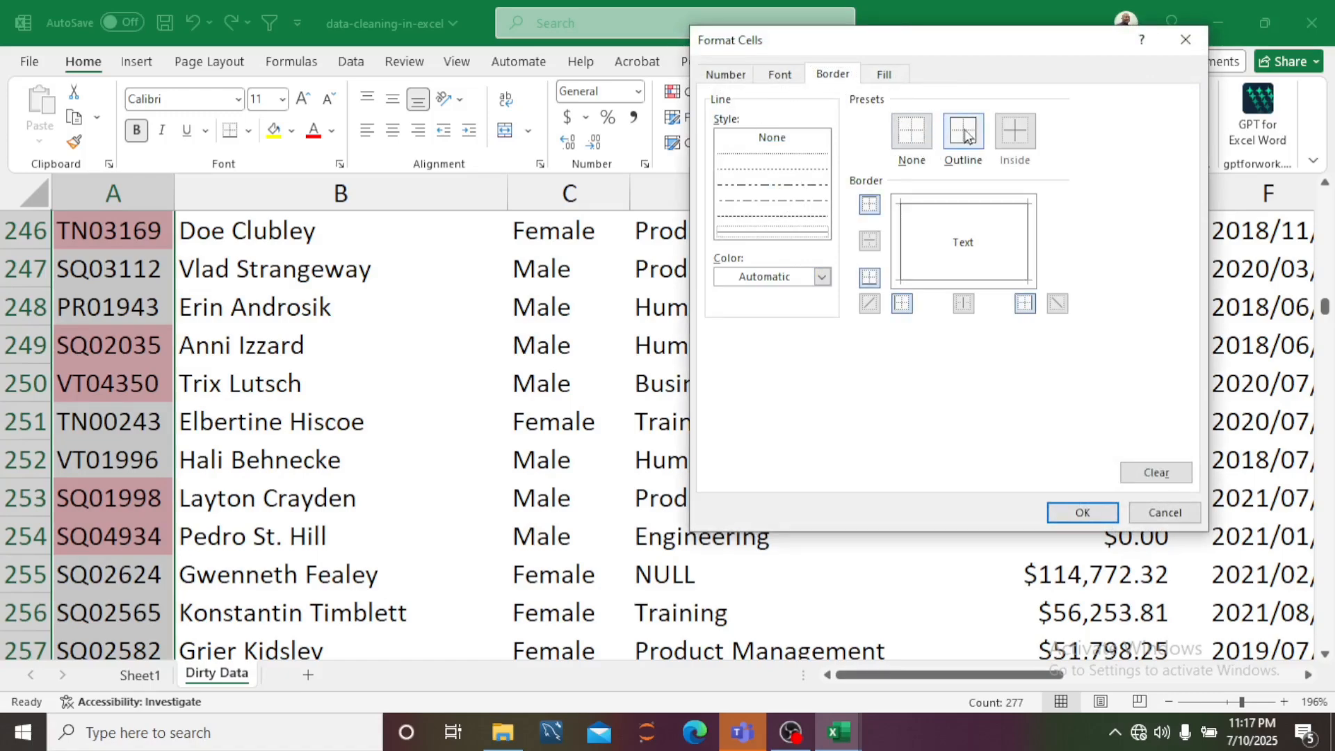
click(888, 78)
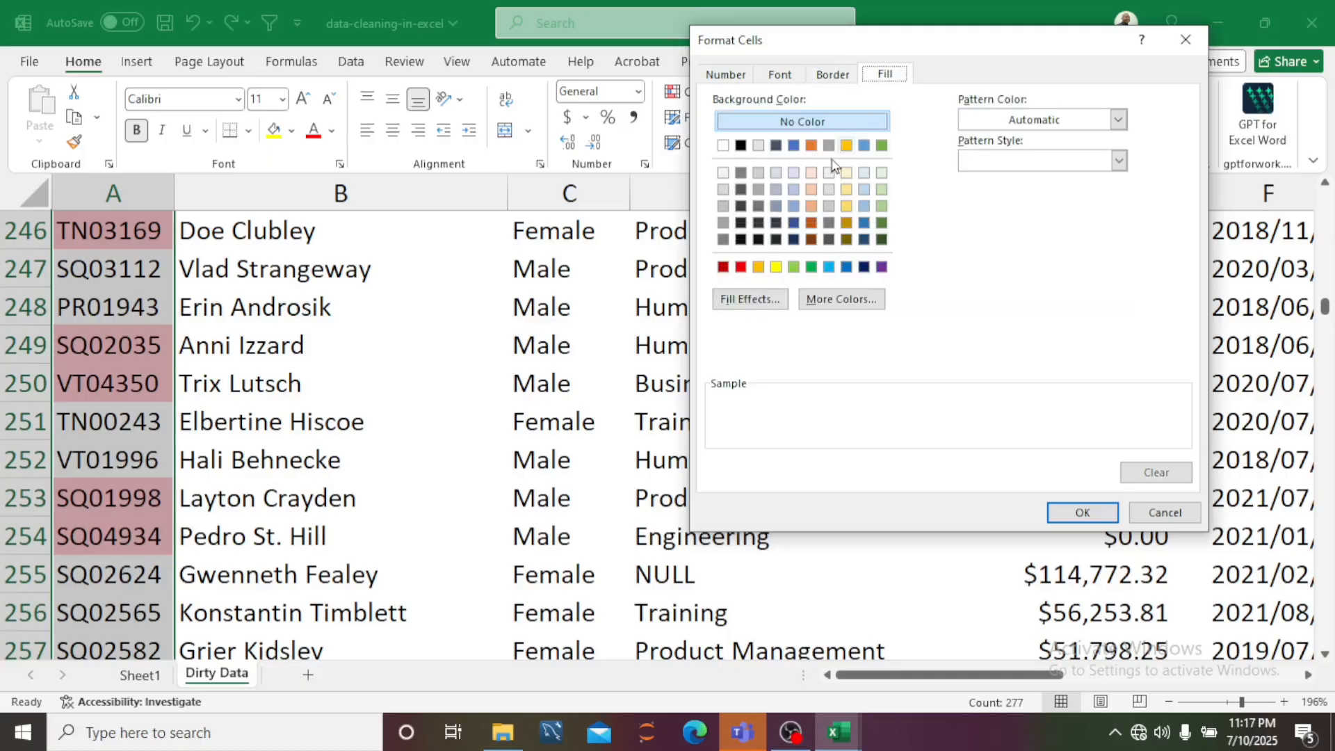
click(740, 268)
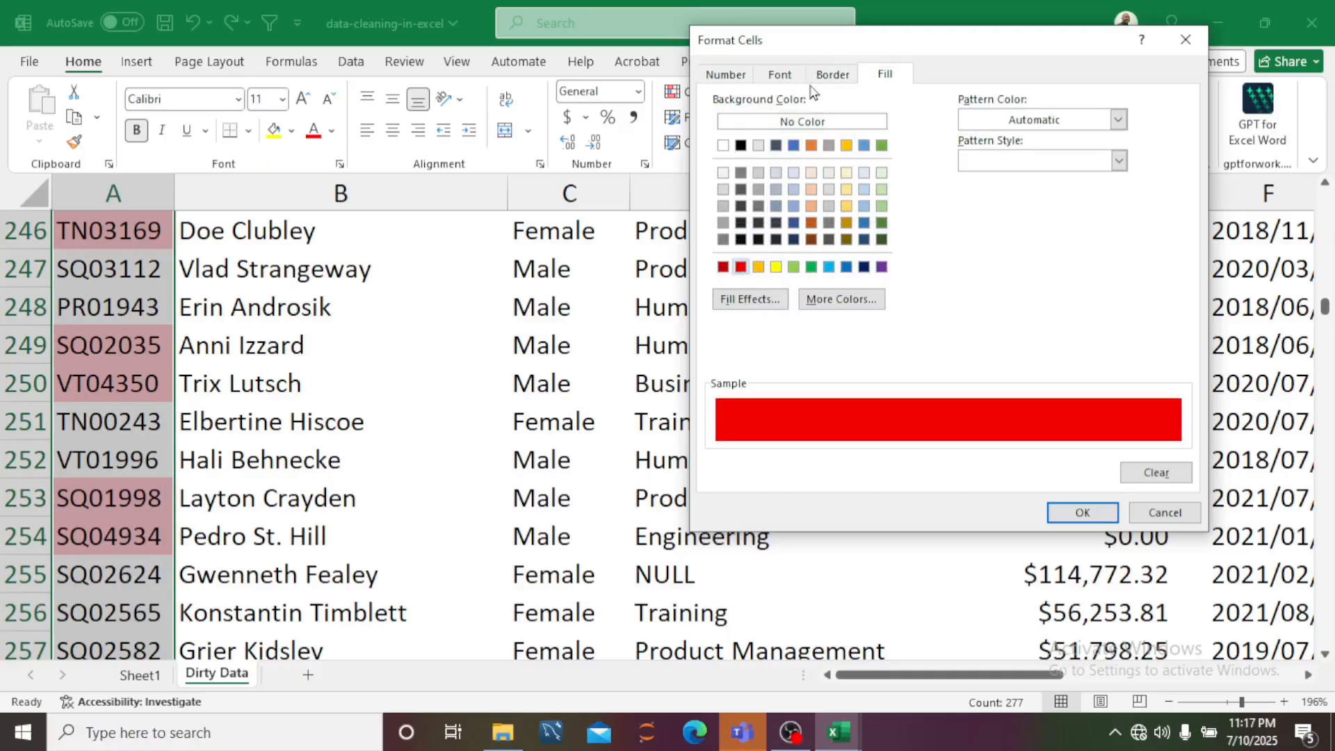
click(771, 81)
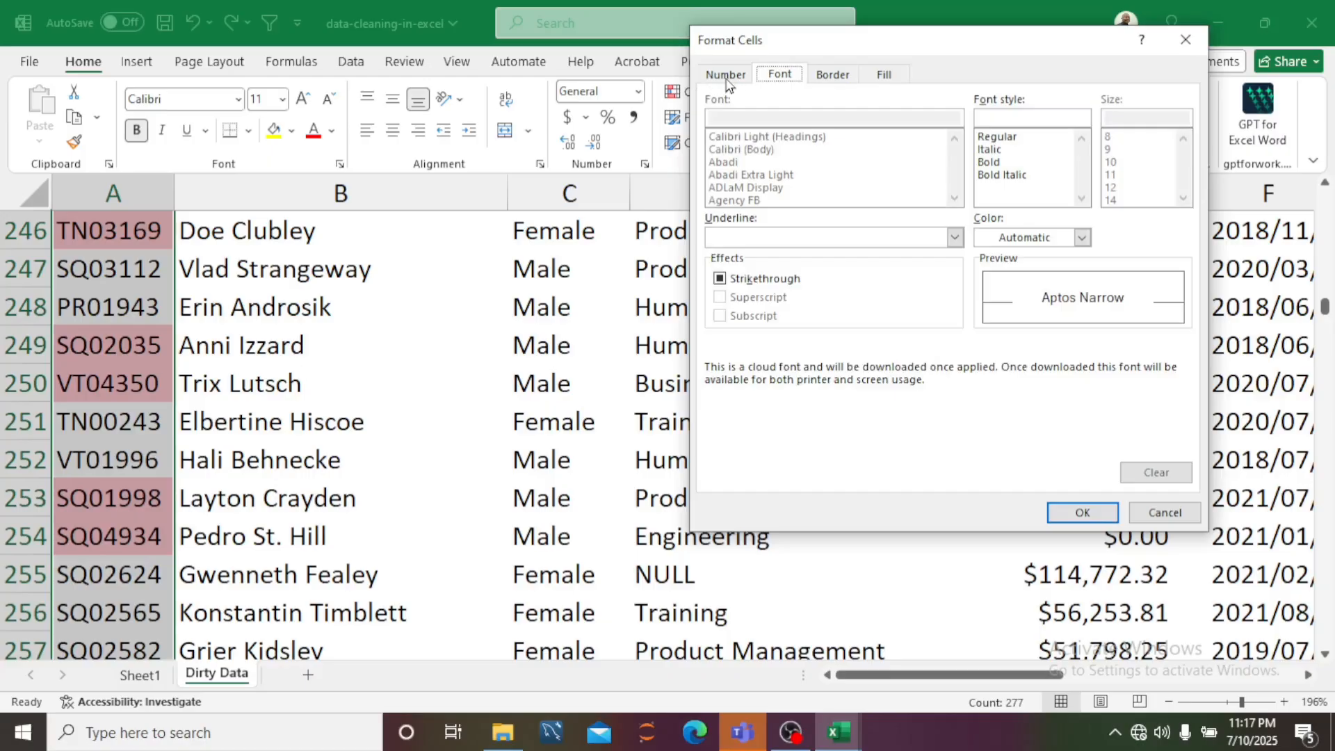
click(729, 80)
click(779, 80)
click(998, 164)
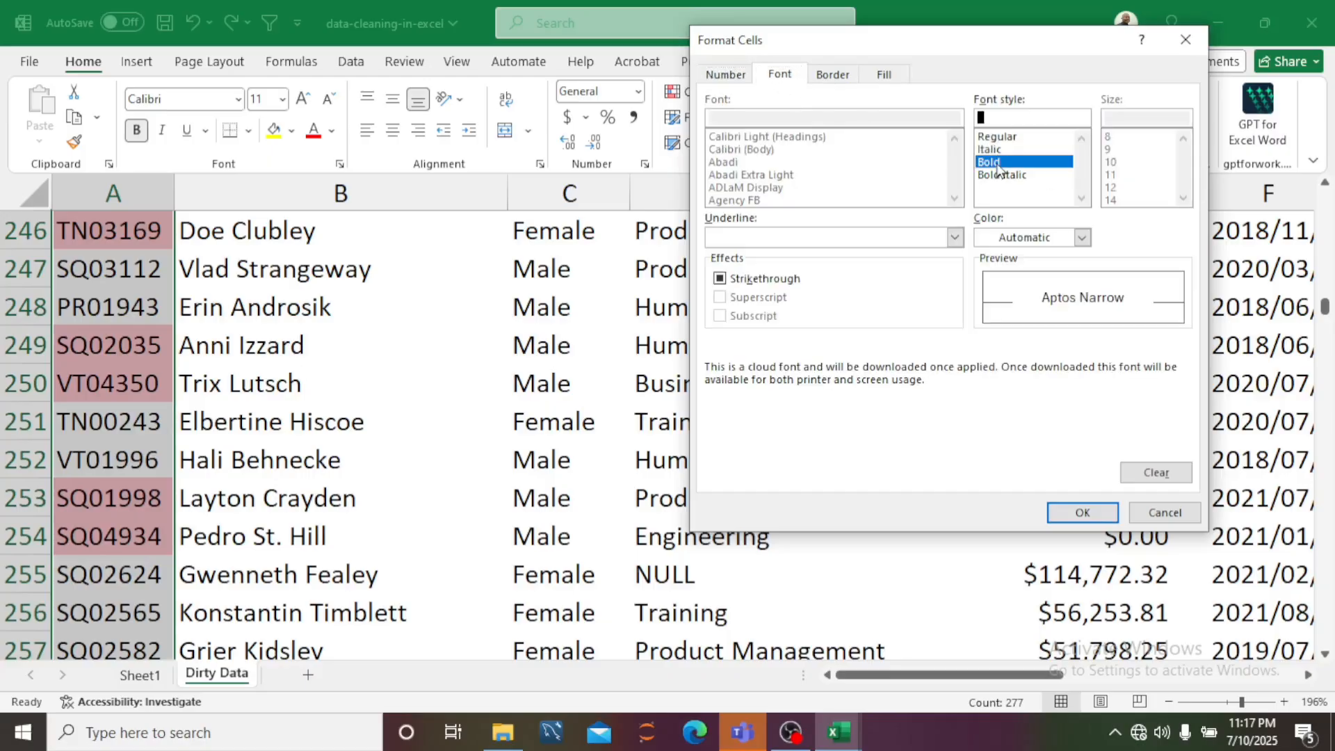
click(1089, 511)
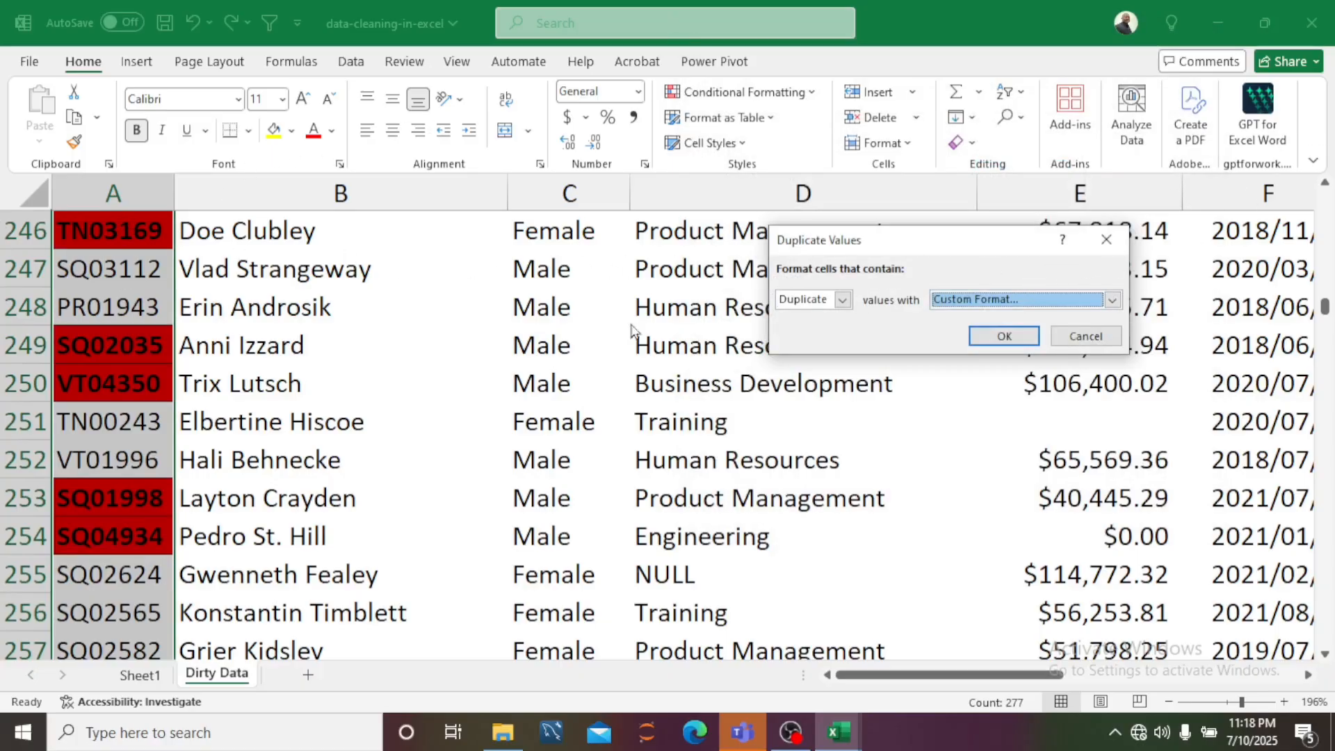
Set the duplicate format to Light Red Fill with Dark Red Text and apply the rule to the Emp ID column.
click(1076, 300)
click(1035, 318)
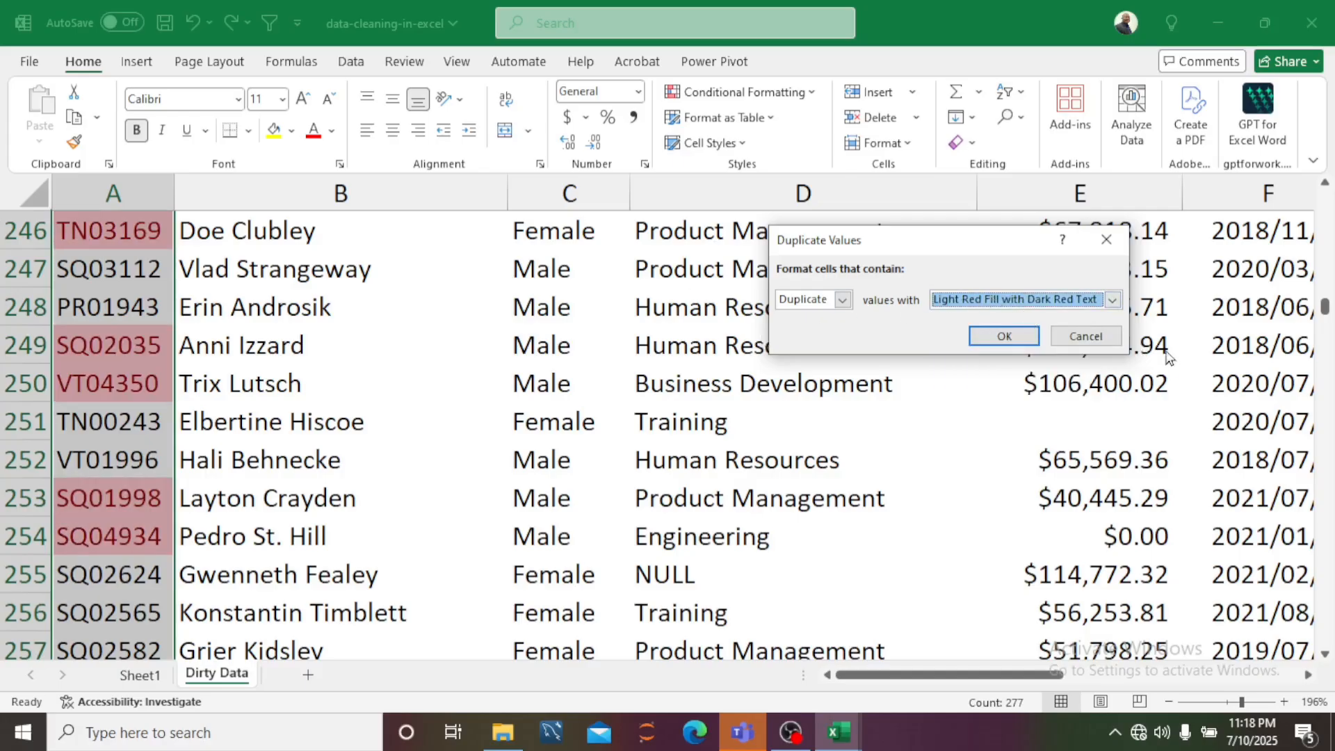
click(1004, 336)
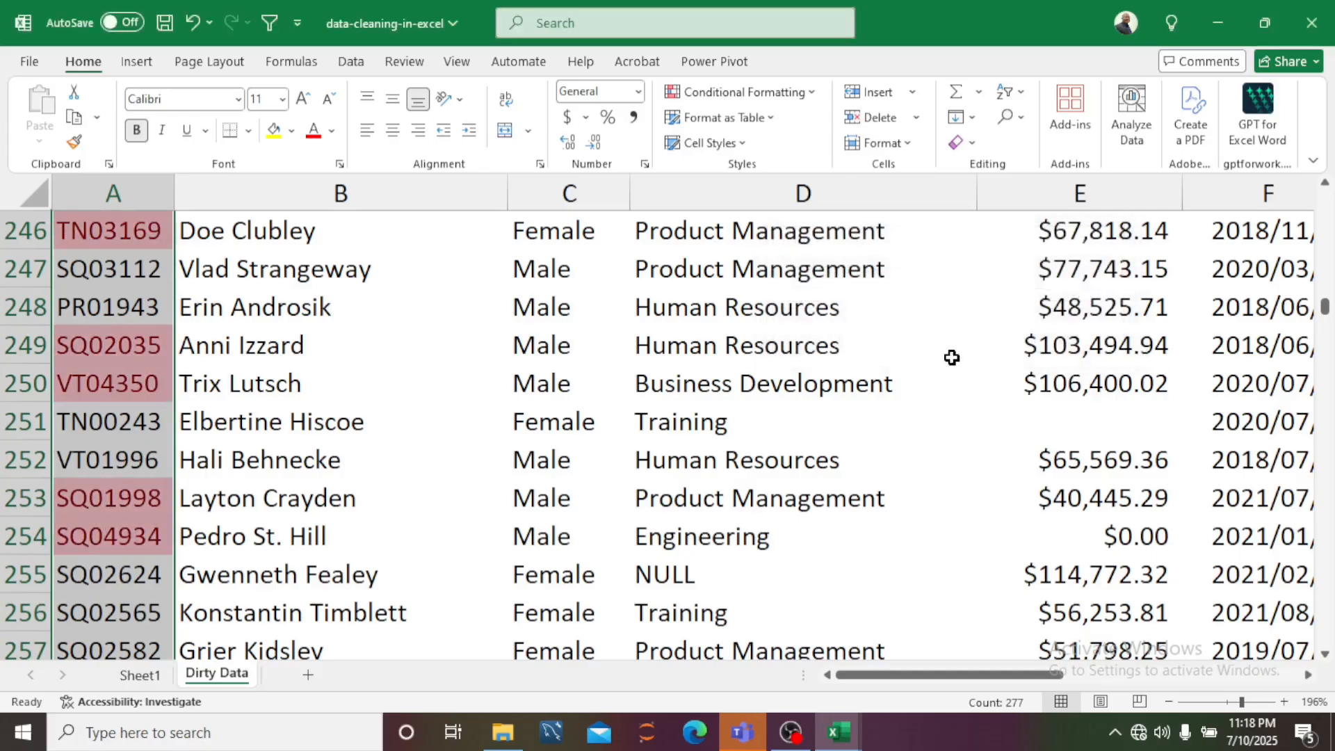
Examine the highlighted duplicate IDs in the Emp ID column, working back up to the header row.
scroll(728, 417, up, 7)
scroll(148, 353, up, 10)
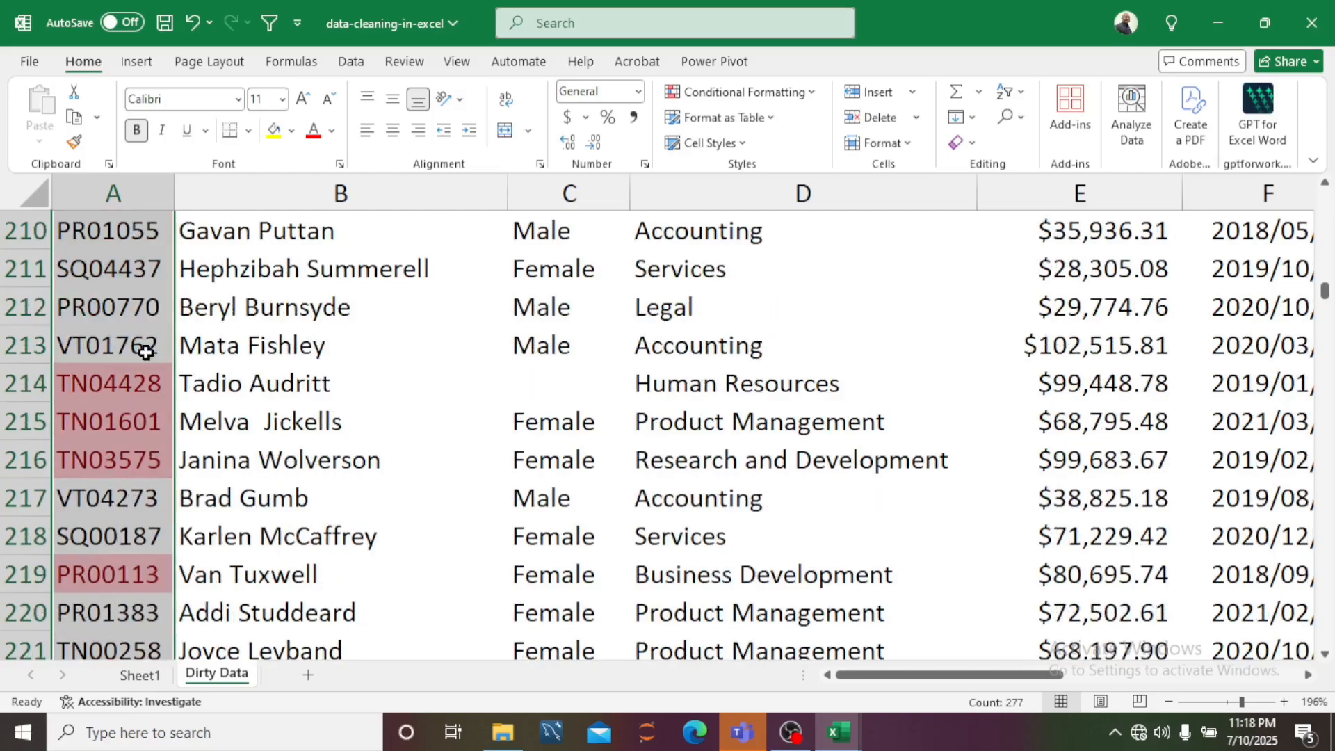
scroll(148, 353, up, 1)
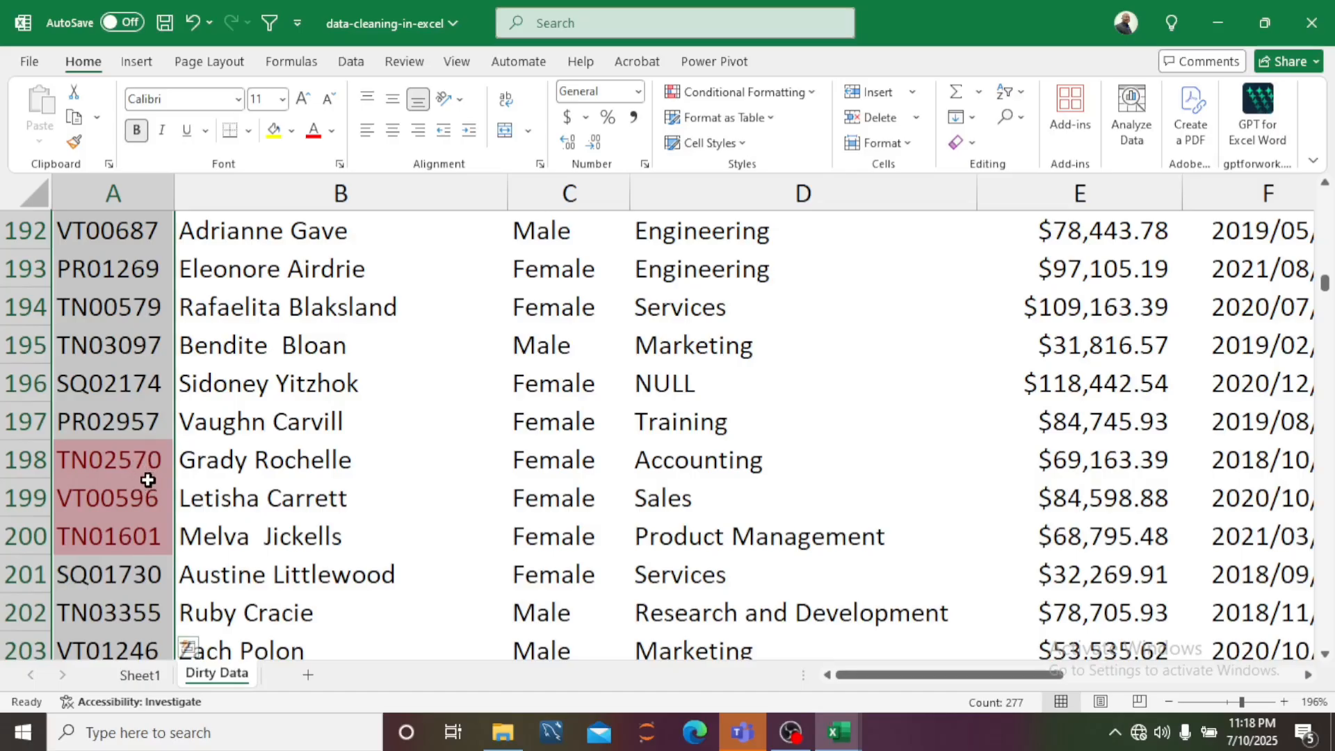
scroll(147, 478, up, 17)
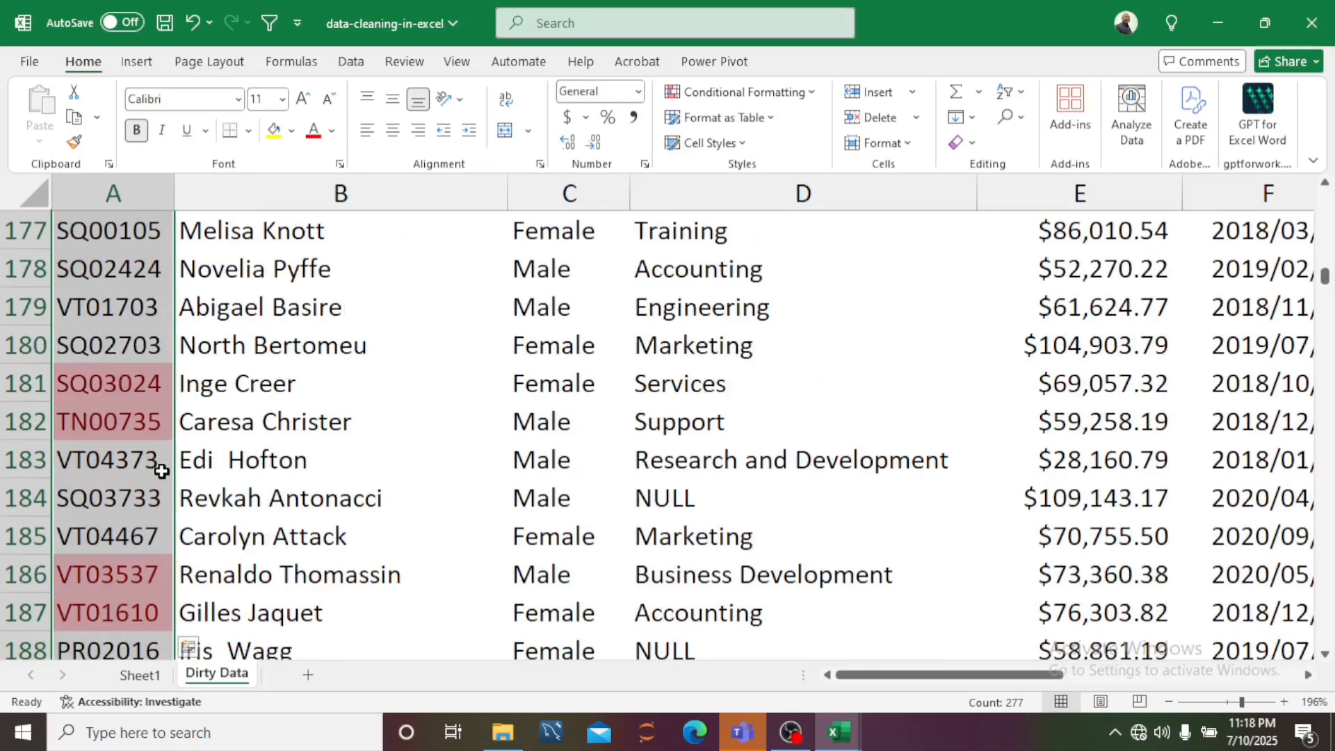
scroll(218, 360, up, 8)
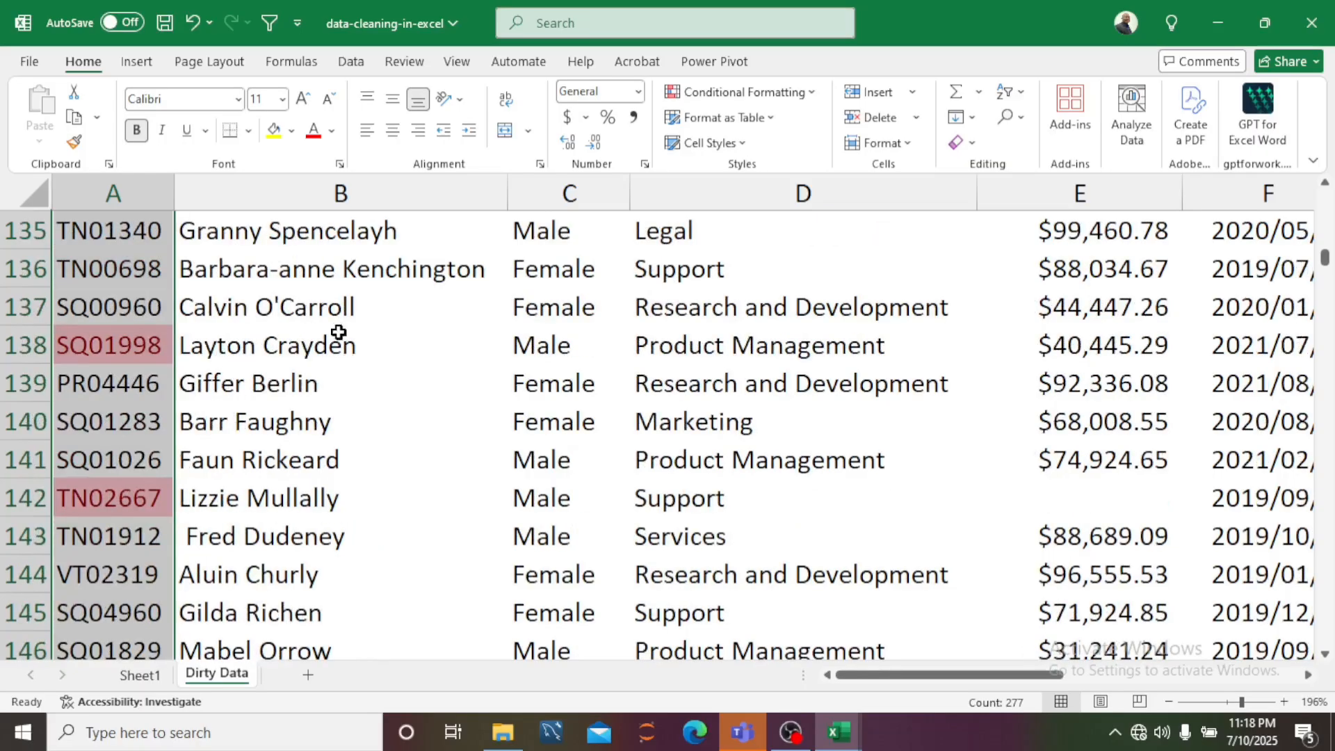
scroll(257, 465, up, 6)
scroll(266, 480, up, 20)
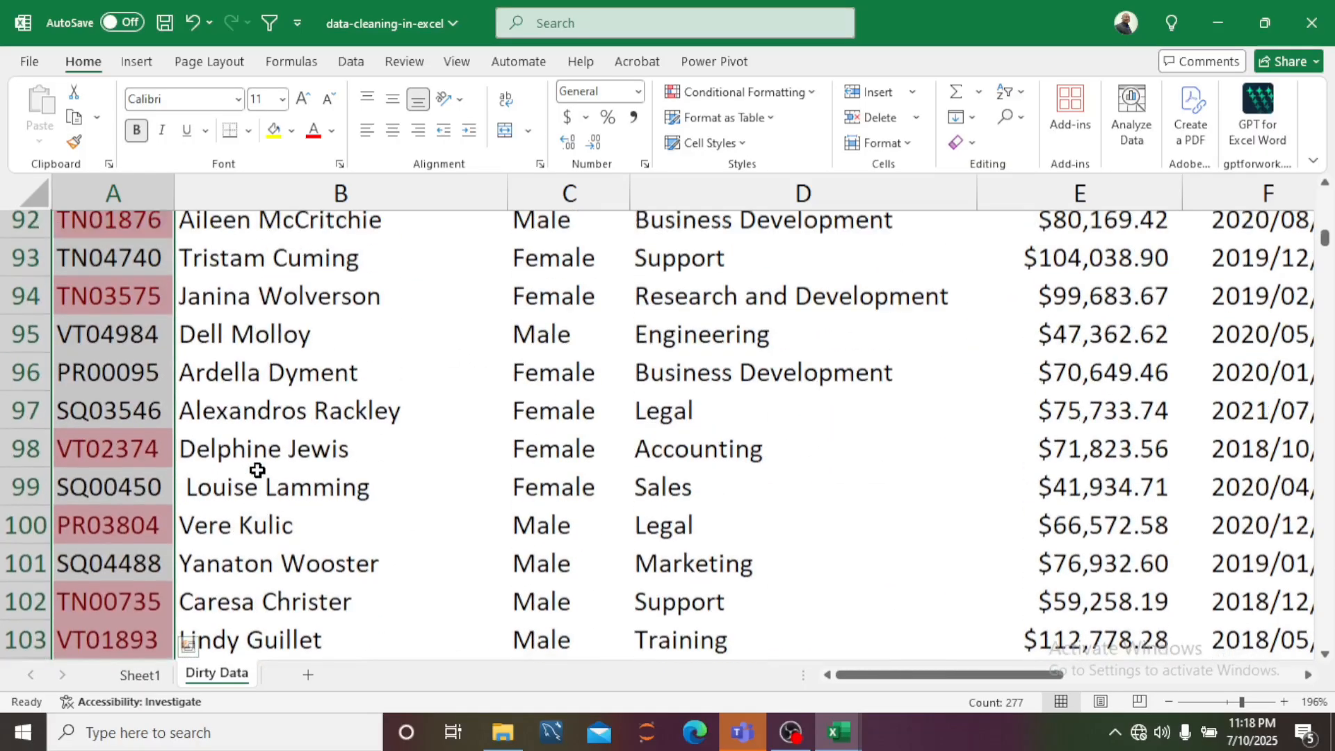
scroll(295, 447, up, 9)
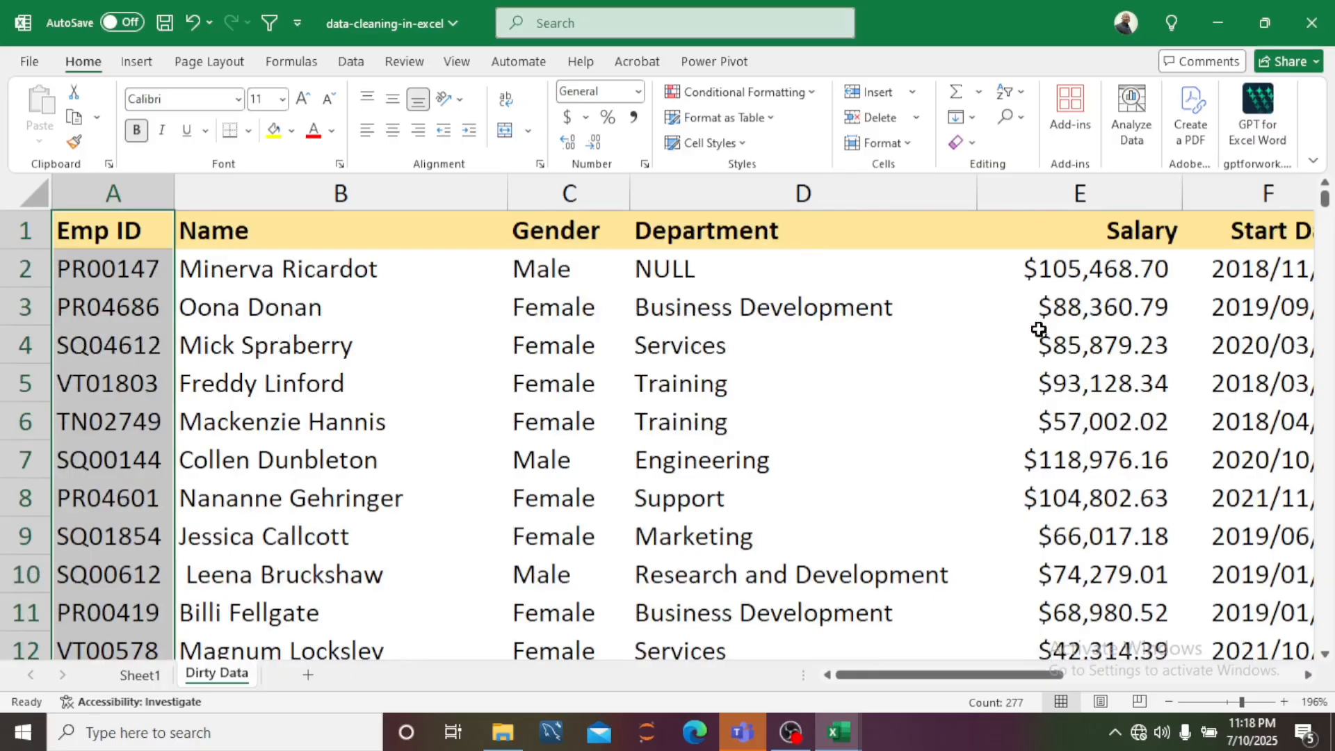
Sort the table by the Salary column from largest to smallest, expanding the sort to the adjacent data.
drag(920, 681, 1060, 682)
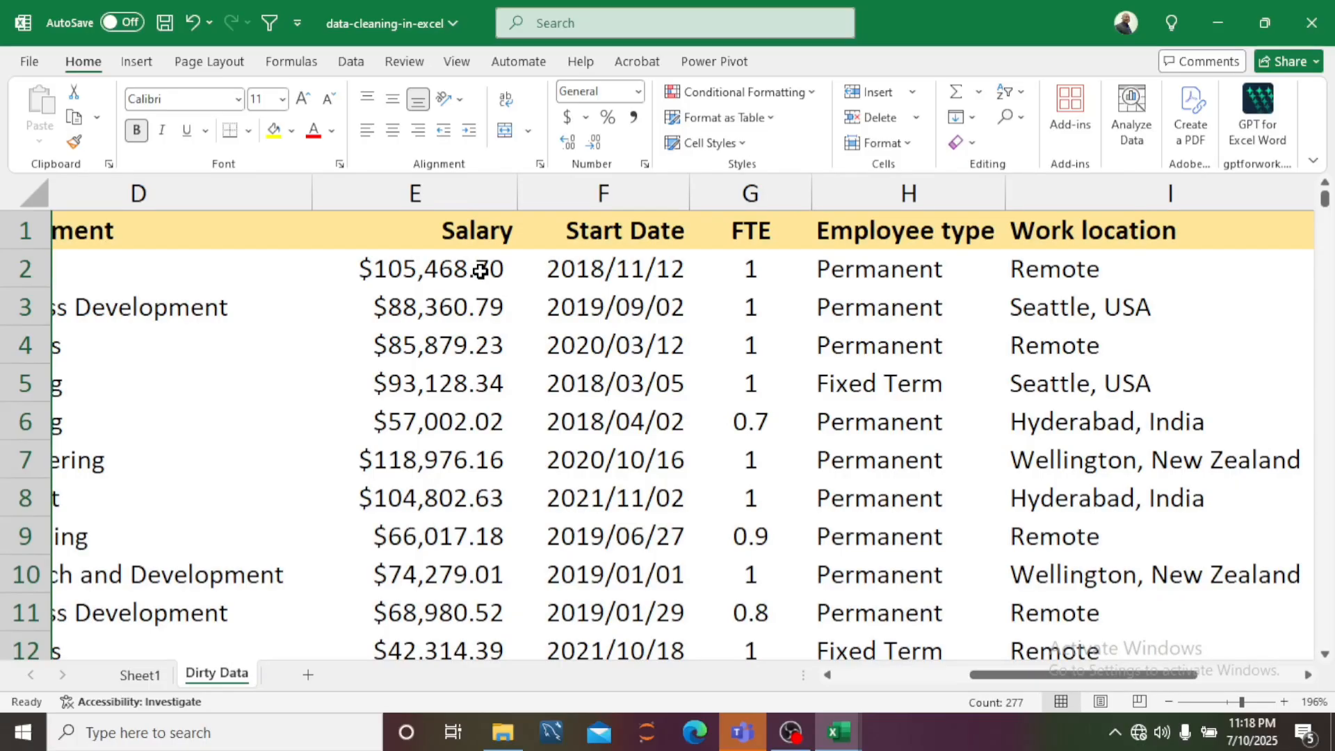
click(464, 234)
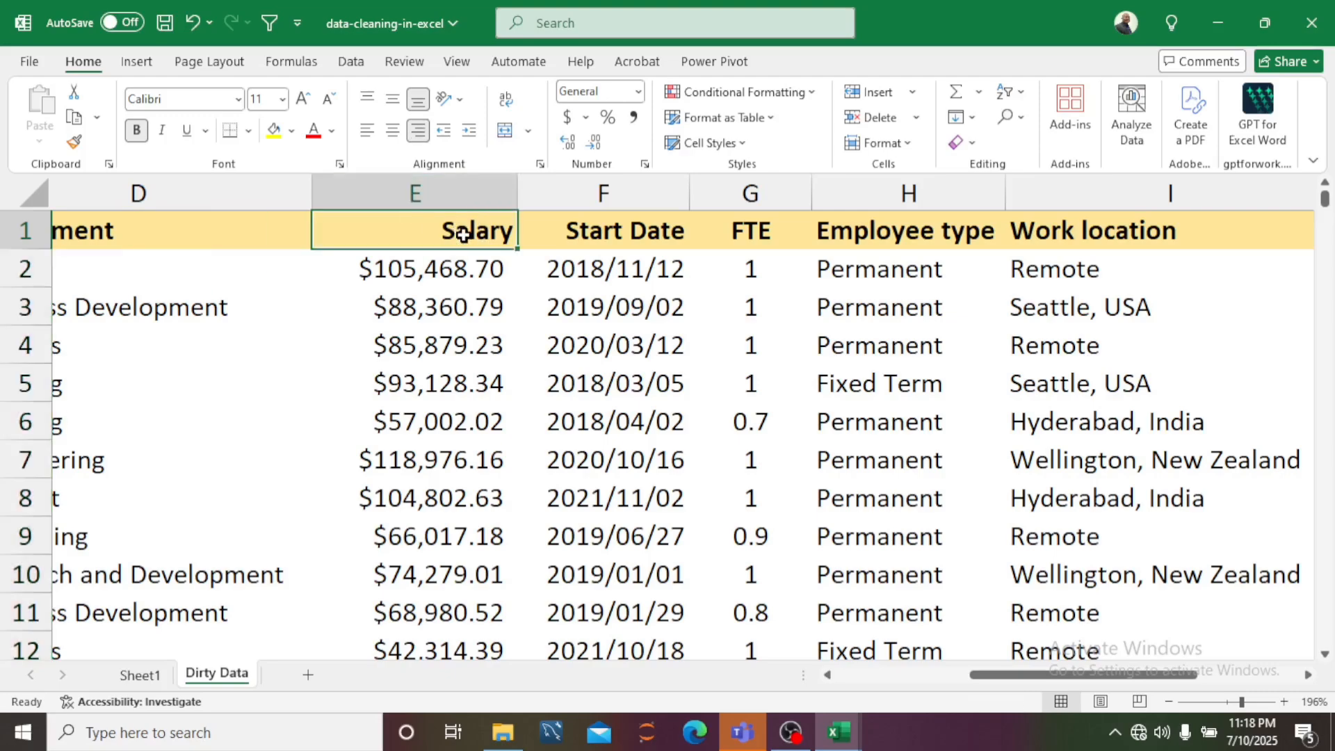
key(ctrl+shift+Down)
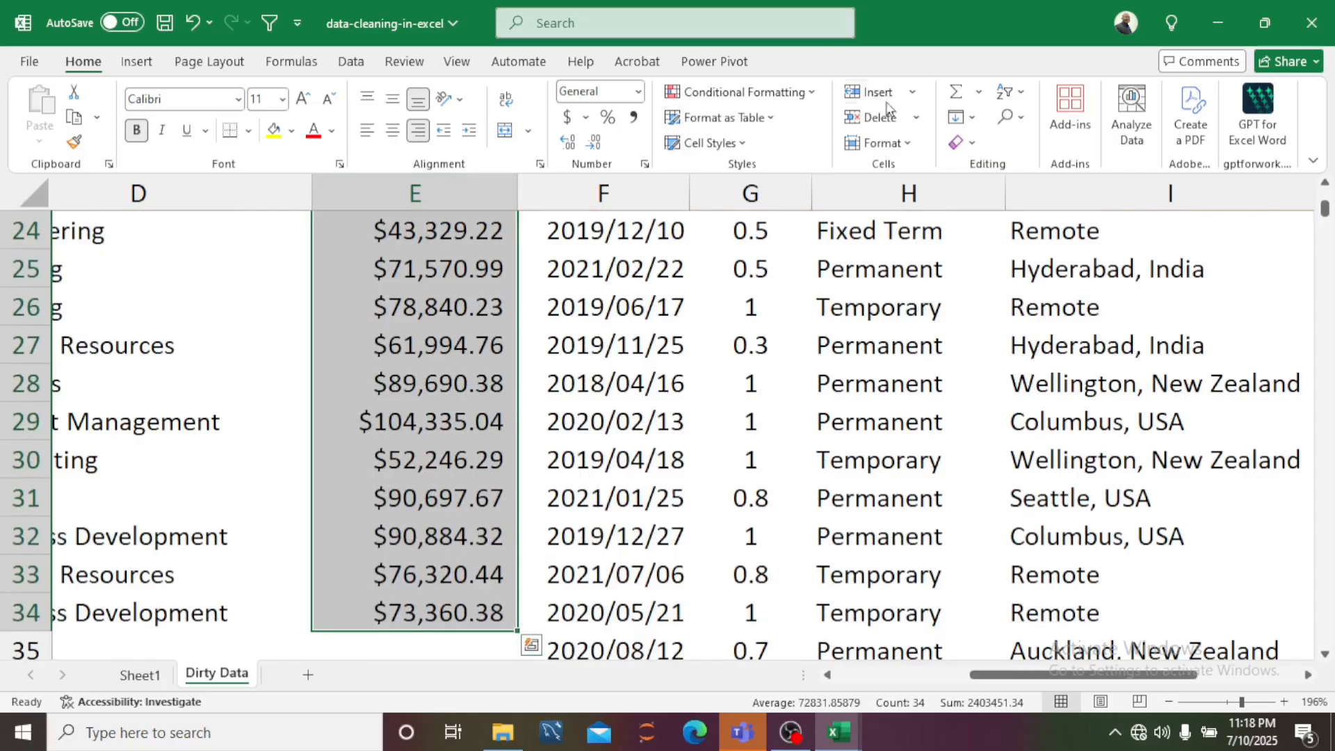
click(1015, 97)
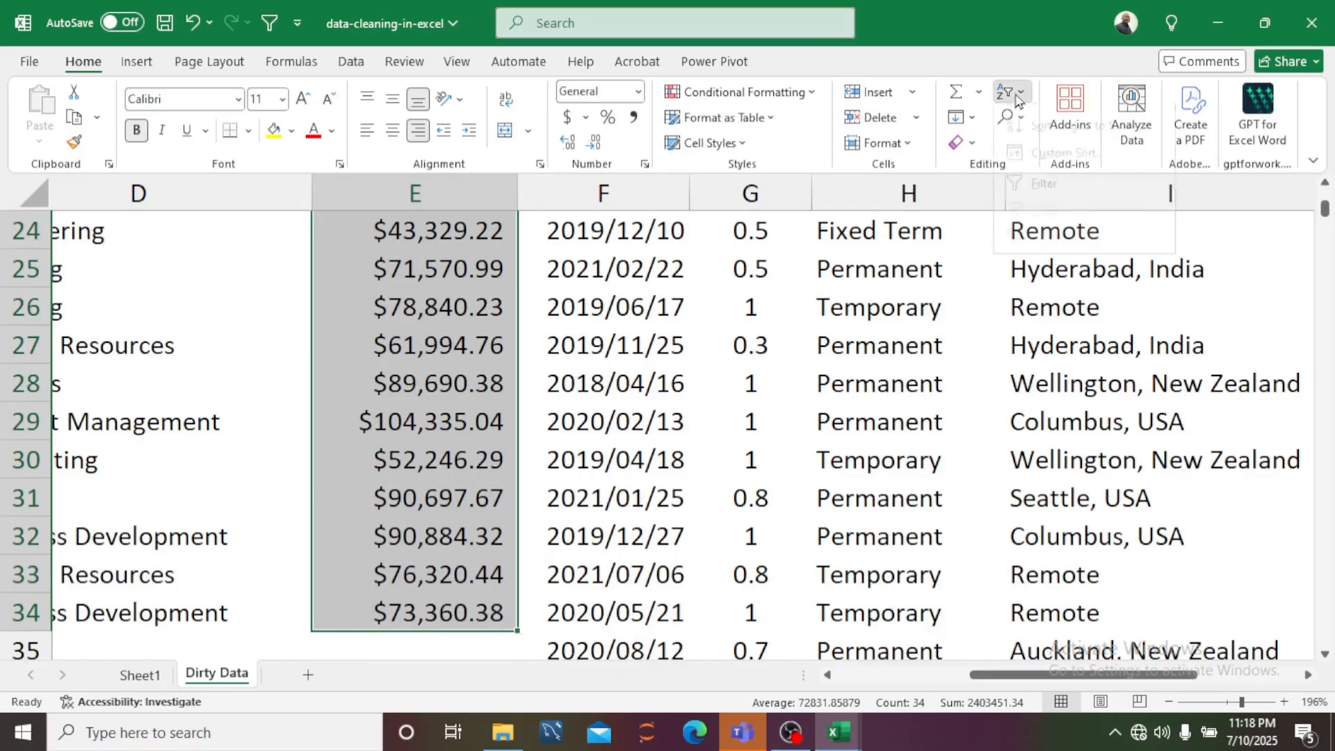
click(1056, 147)
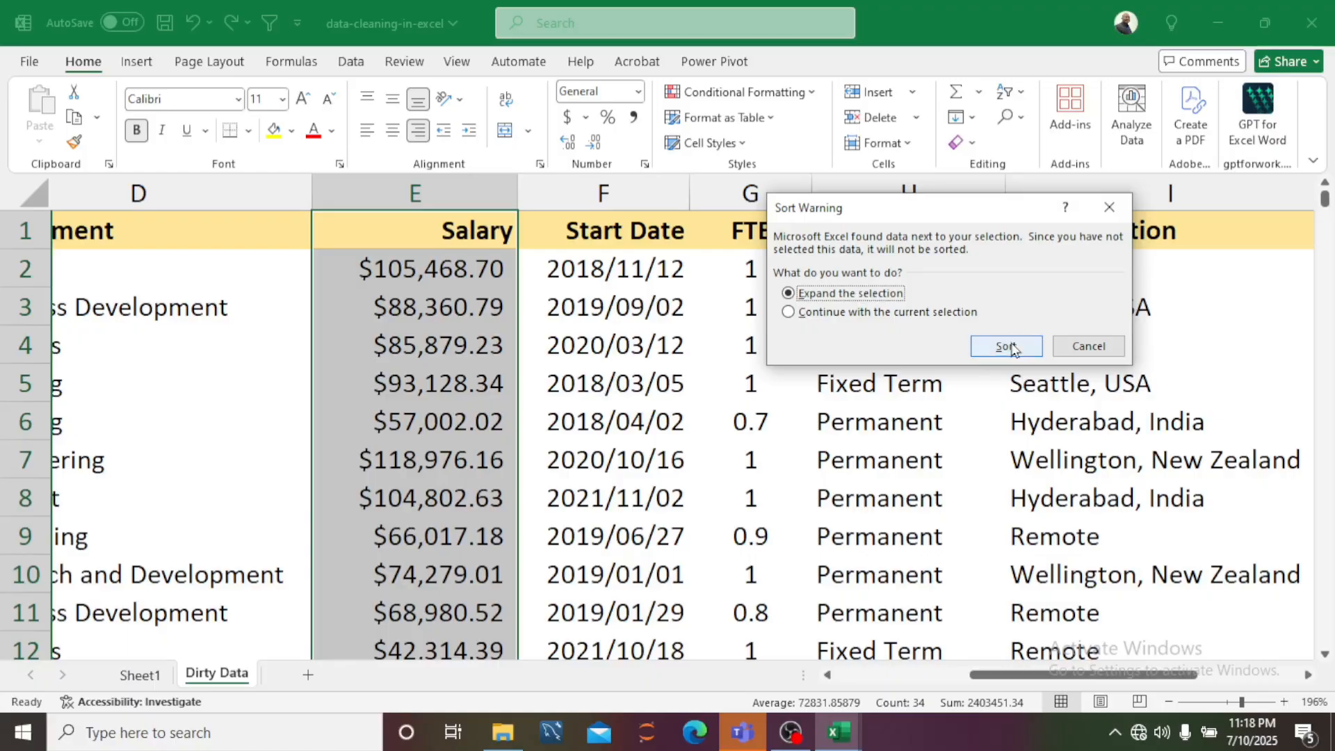
click(1006, 345)
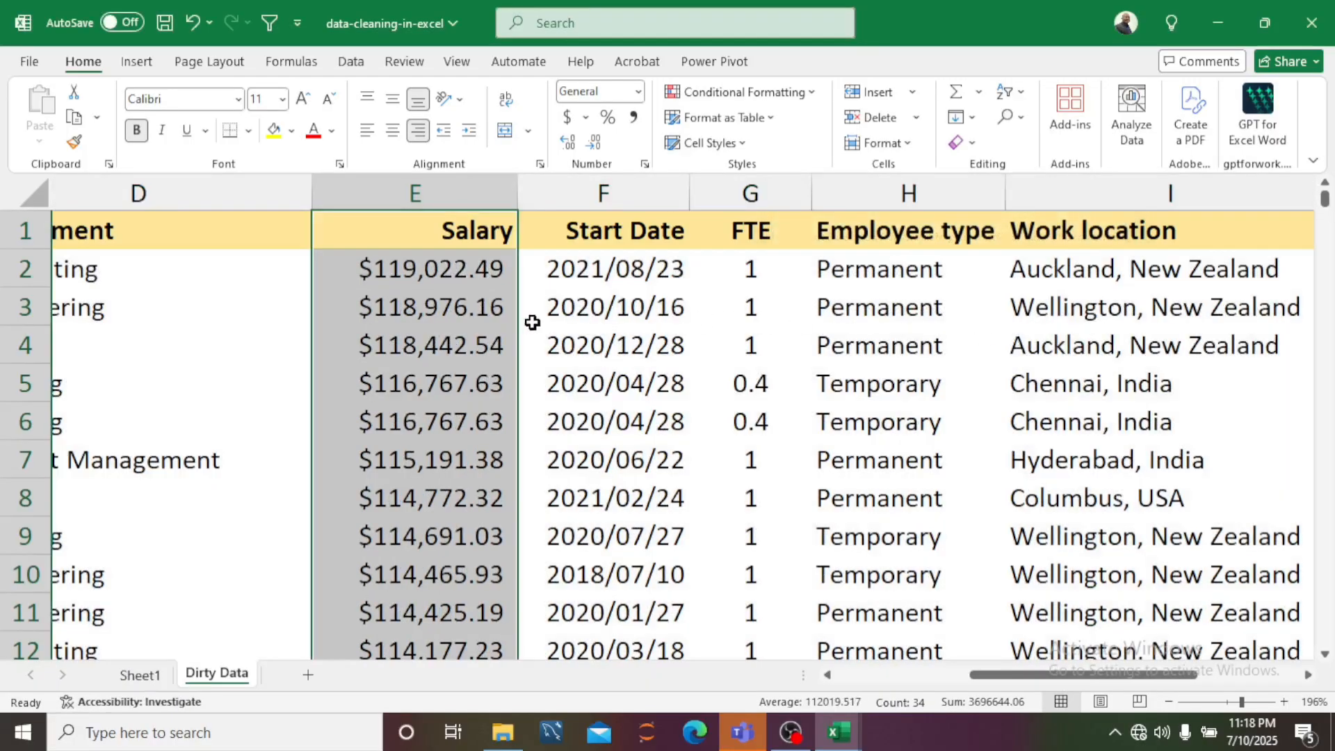
scroll(629, 317, down, 3)
scroll(759, 324, up, 3)
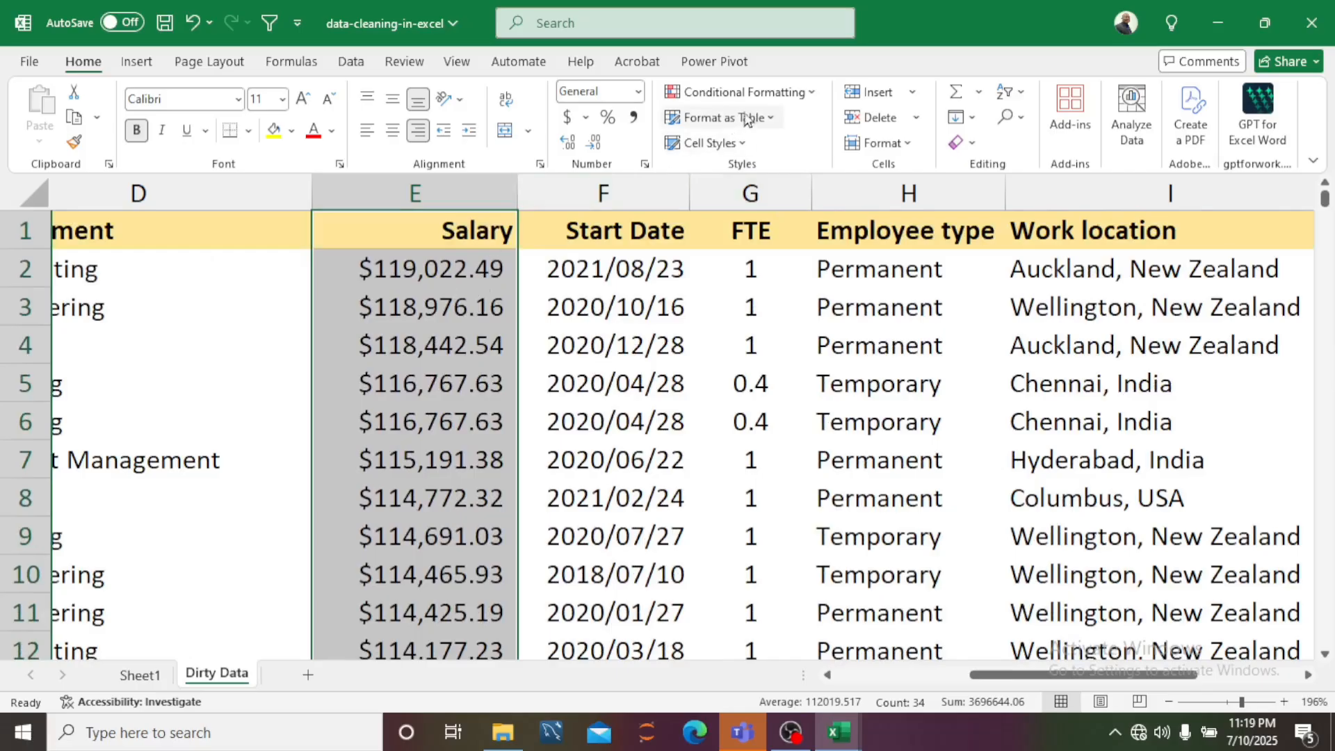
Start a Top 10 Items rule for the selected Salary cells and set the number of ranked items to 5.
click(767, 101)
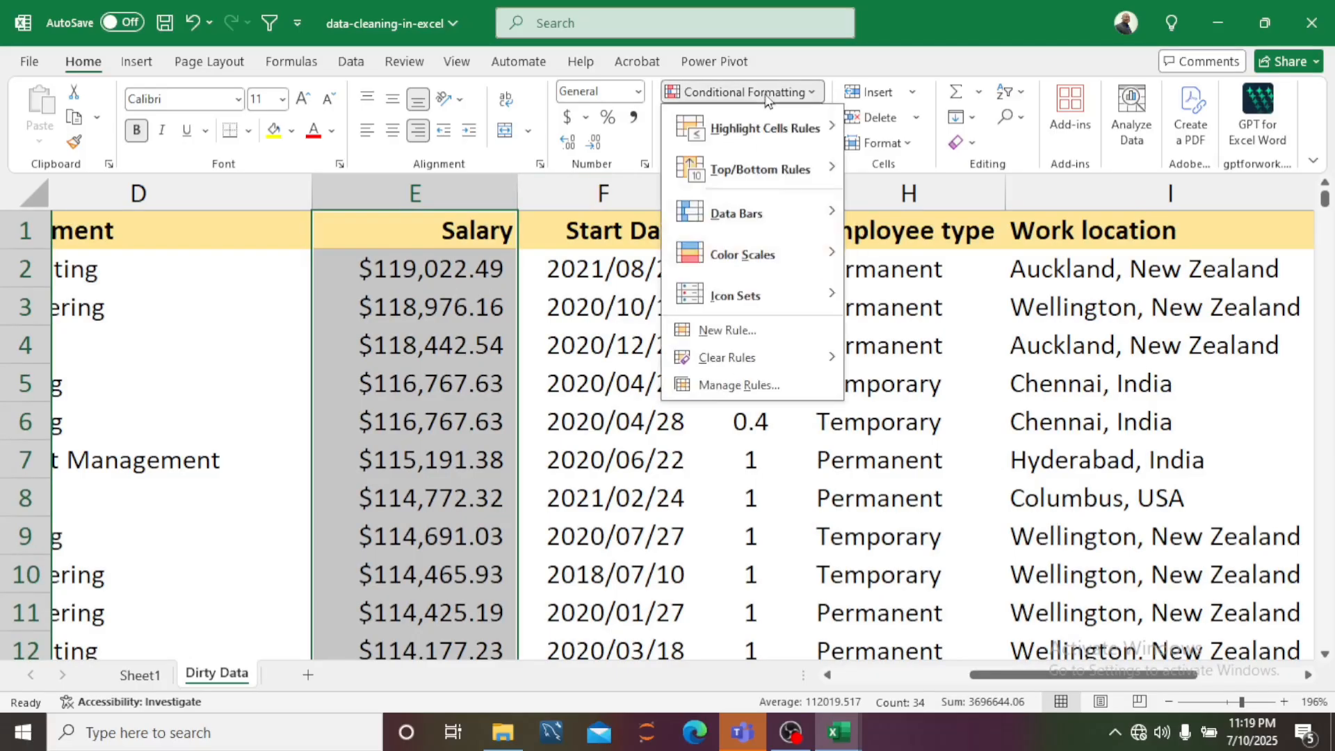
mouse_move(796, 131)
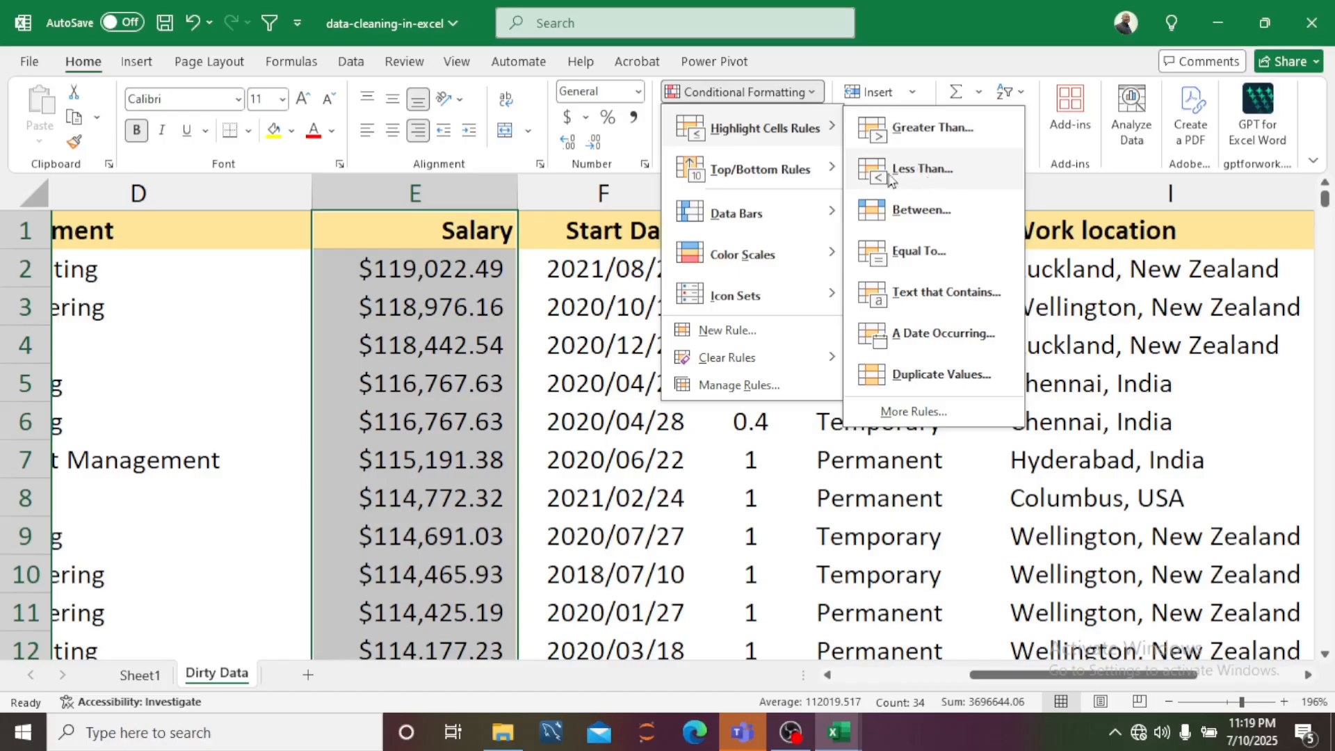
mouse_move(792, 179)
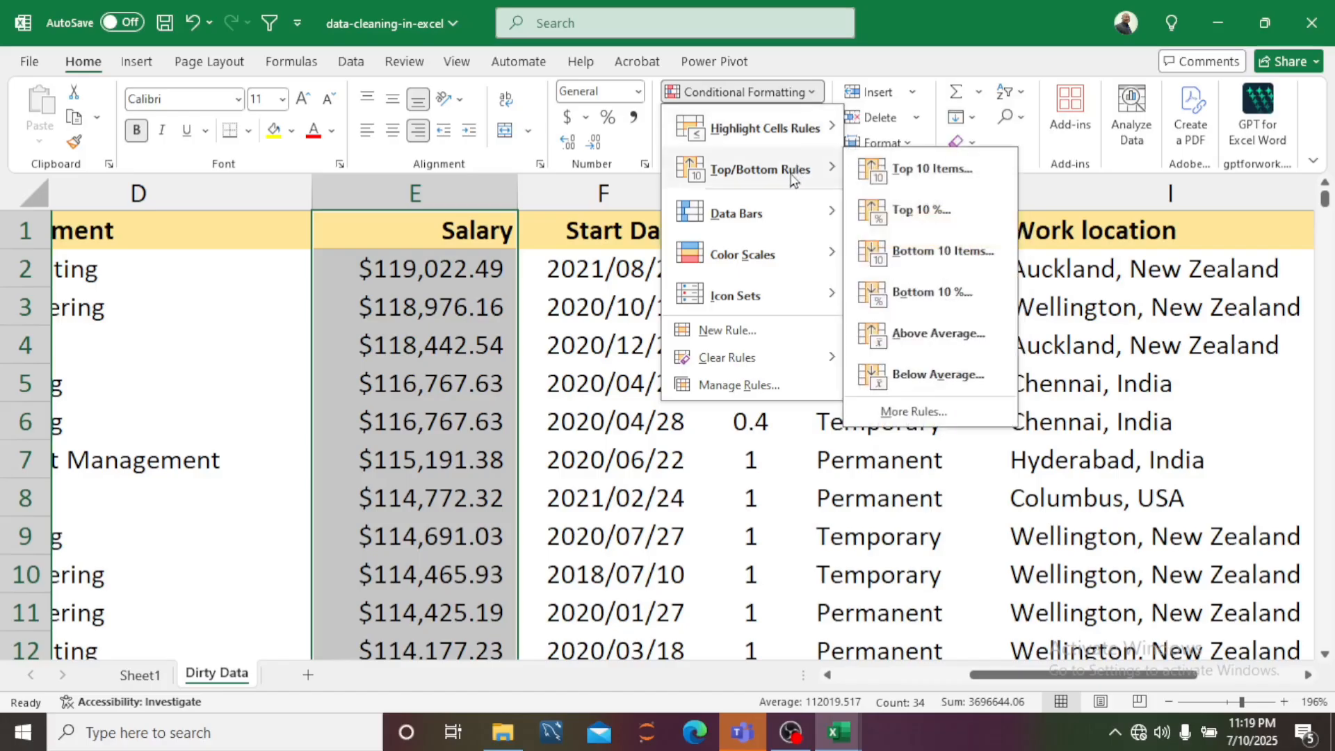
click(932, 179)
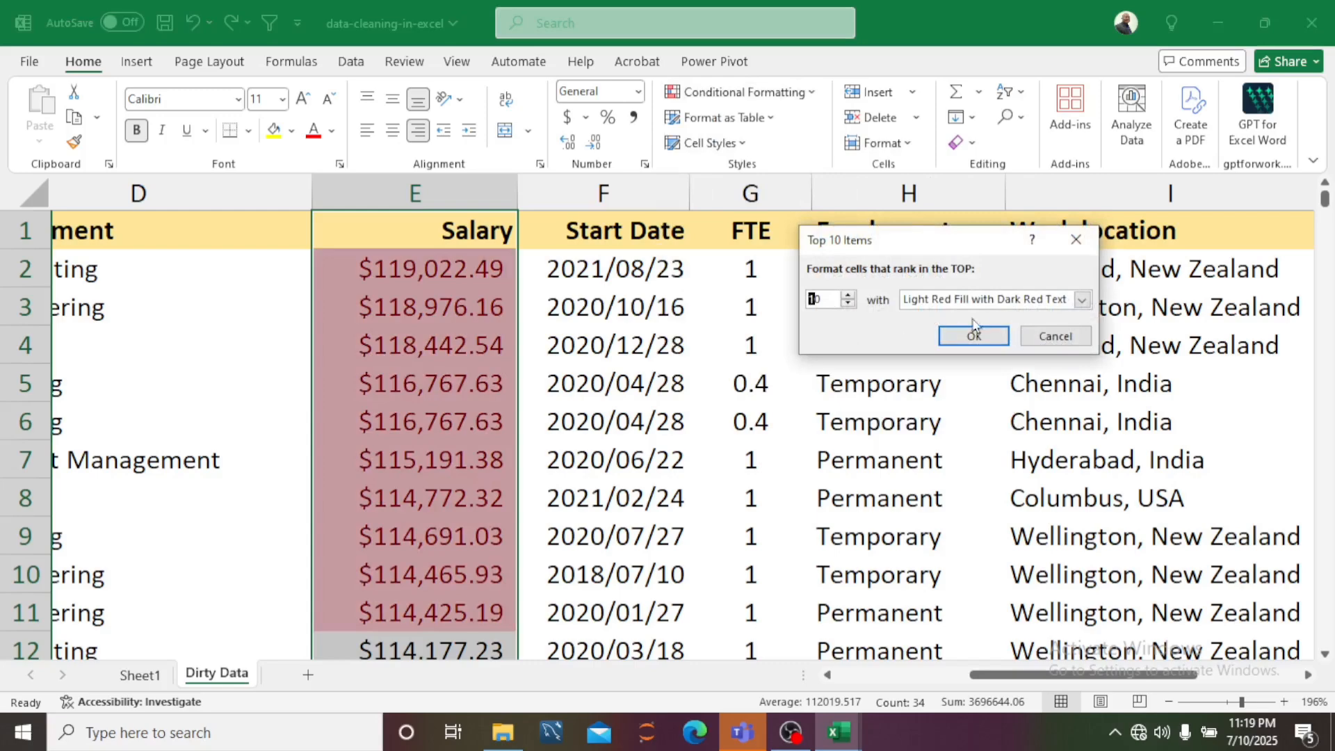
click(846, 296)
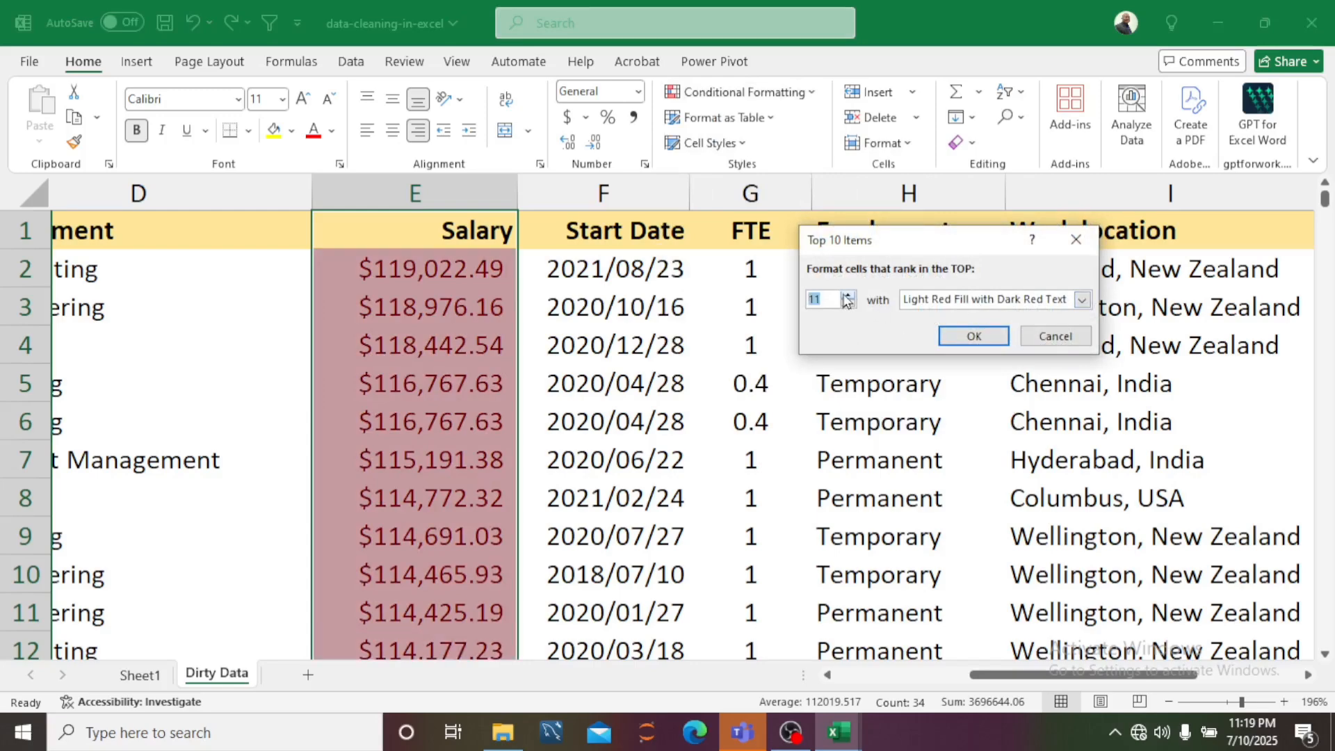
click(847, 303)
click(847, 304)
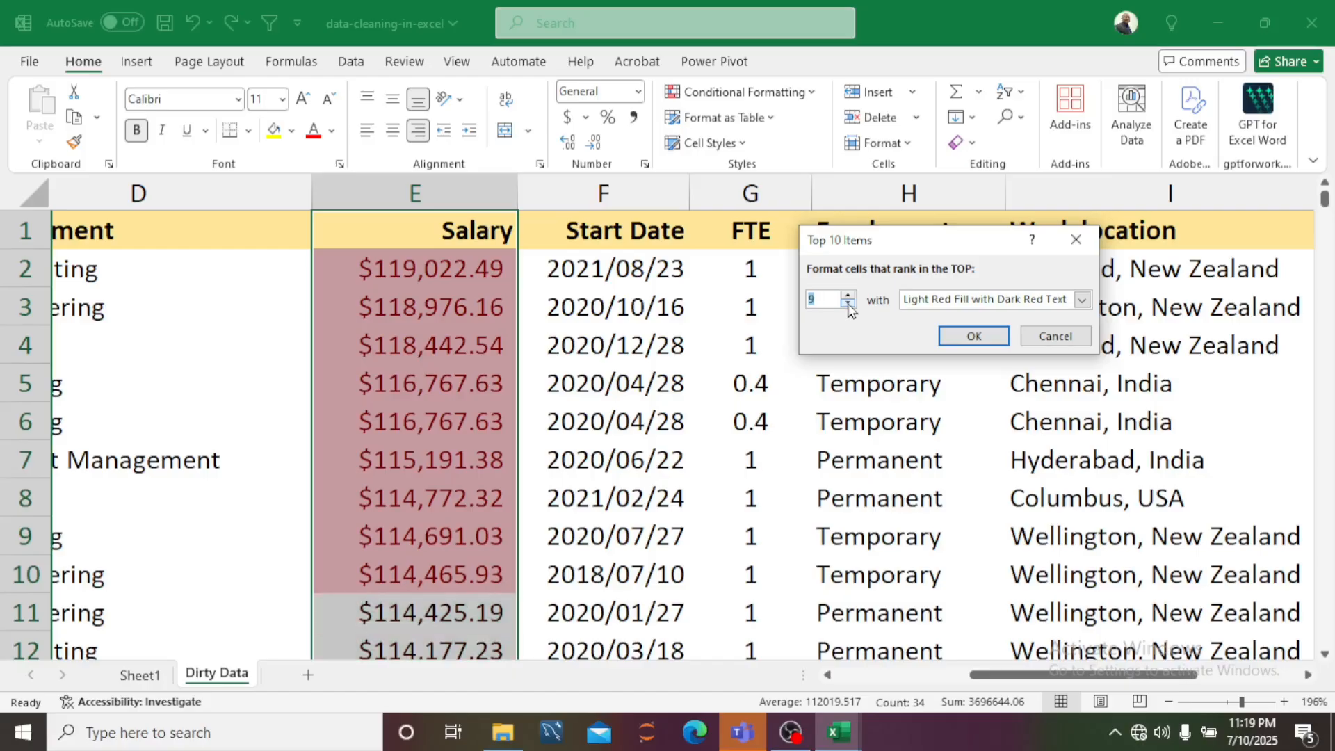
click(848, 304)
click(847, 304)
click(847, 303)
click(848, 304)
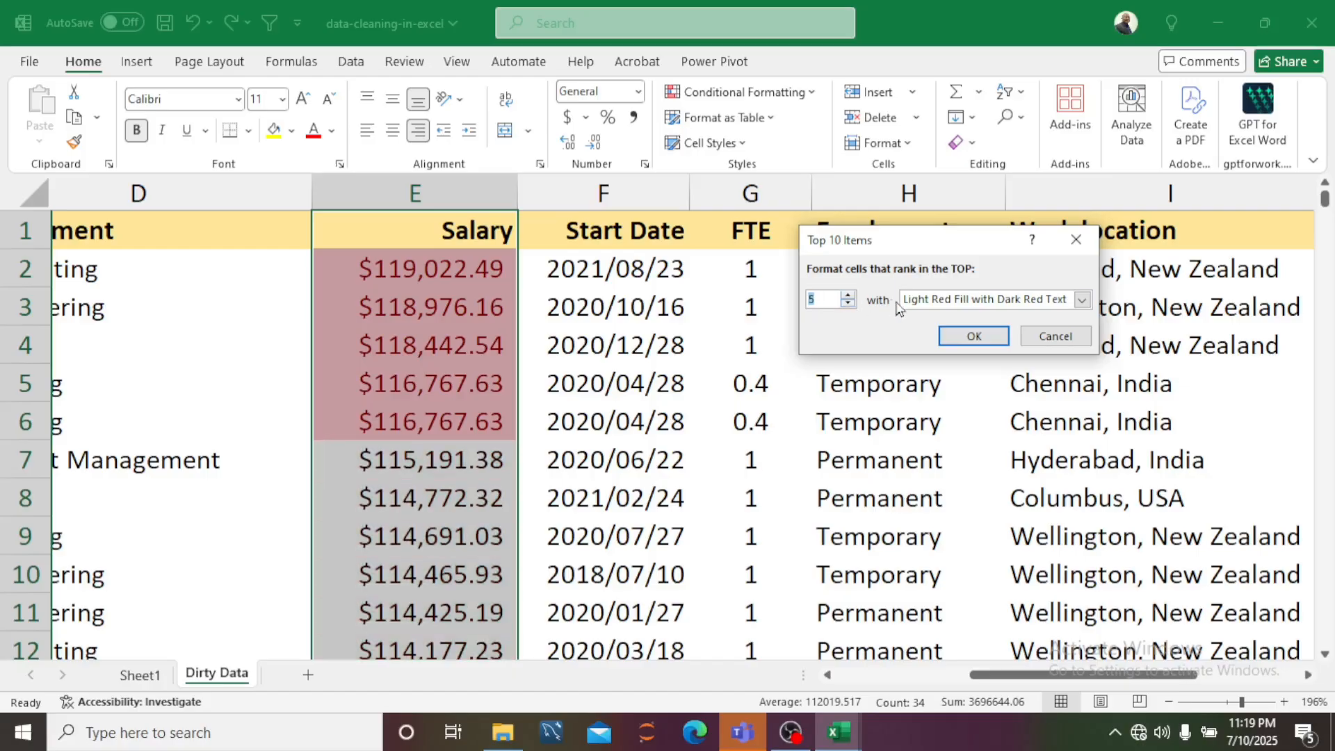
Set the top salaries format to Green Fill with Dark Green Text and apply the rule.
click(1003, 302)
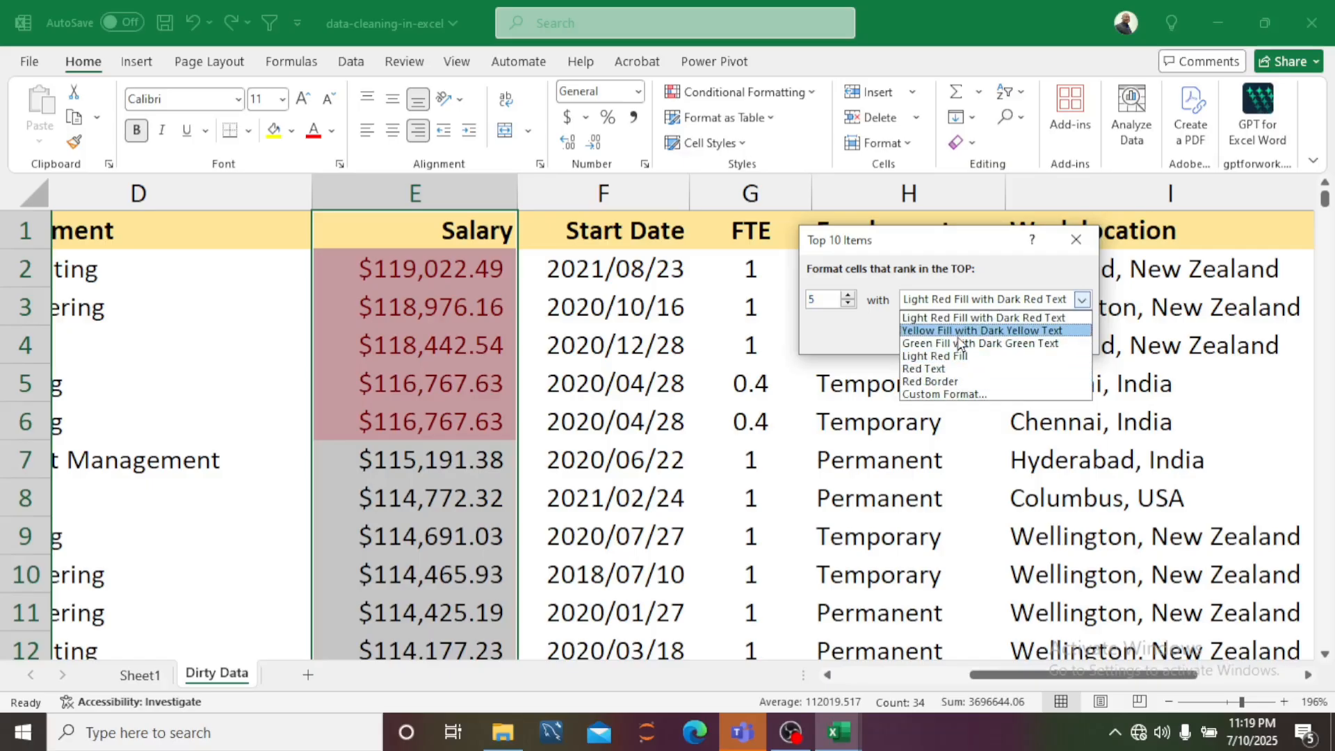
click(960, 343)
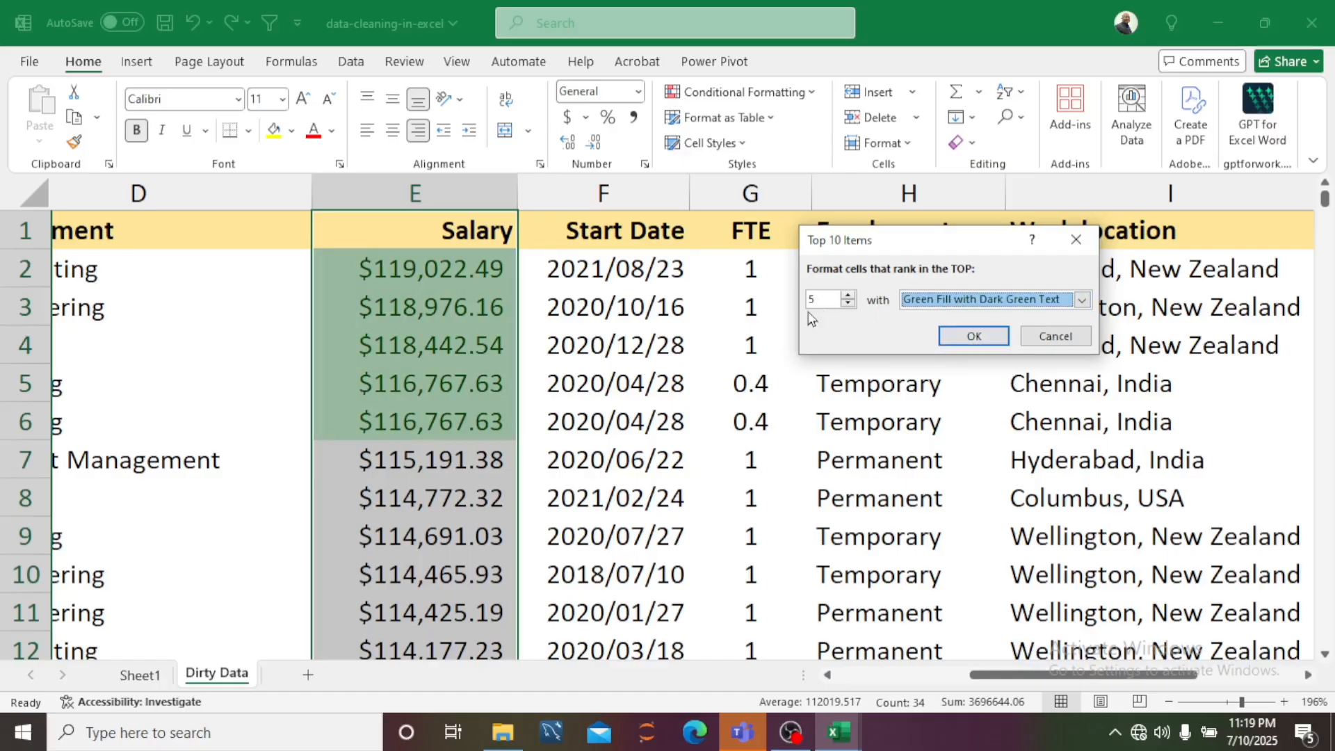
click(990, 336)
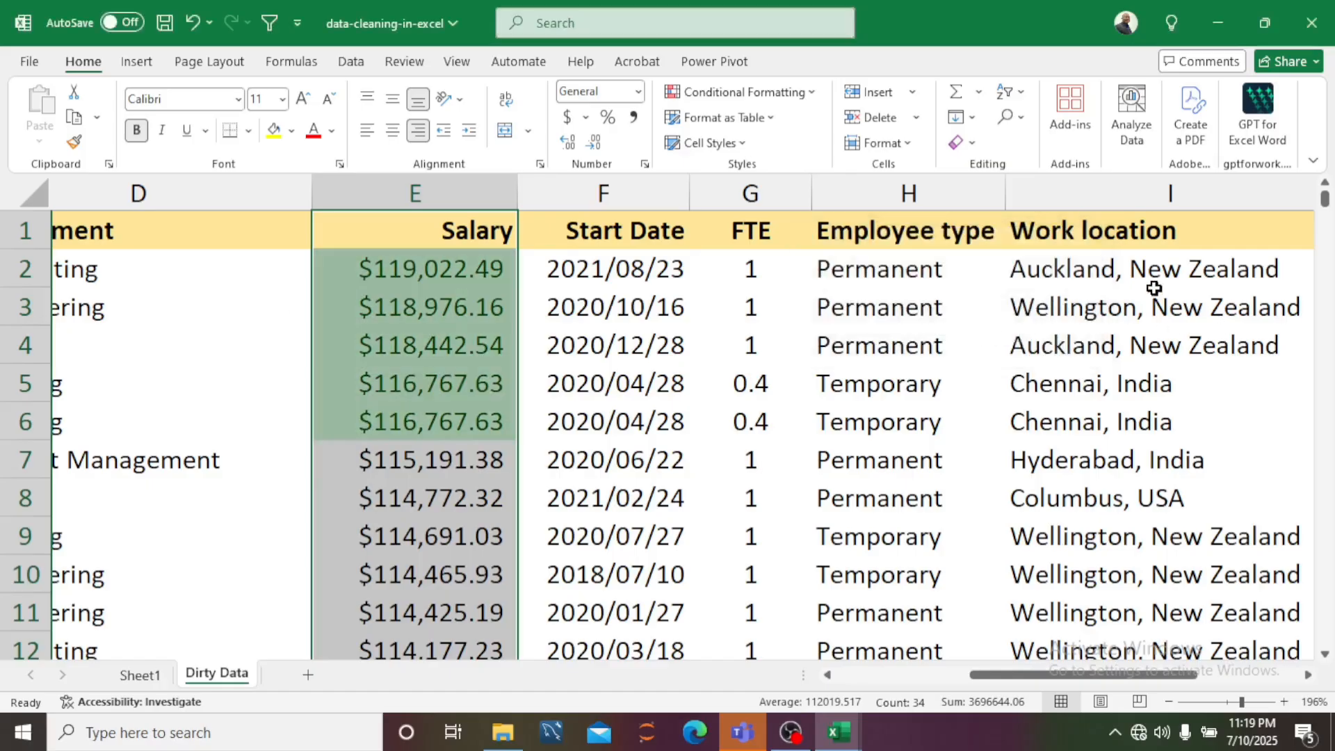
click(630, 410)
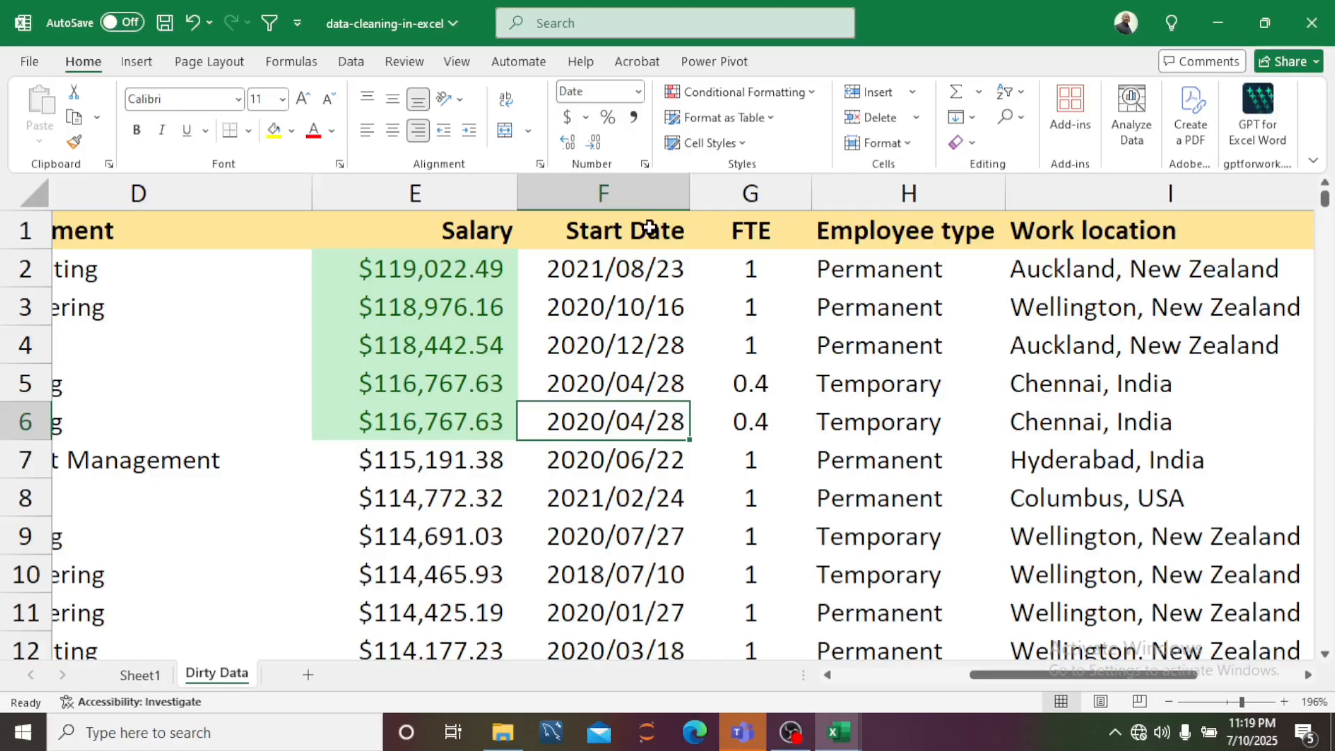
Examine the date periods offered by the A Date Occurring rule for the Start Date column, leaving the rule unapplied.
click(765, 93)
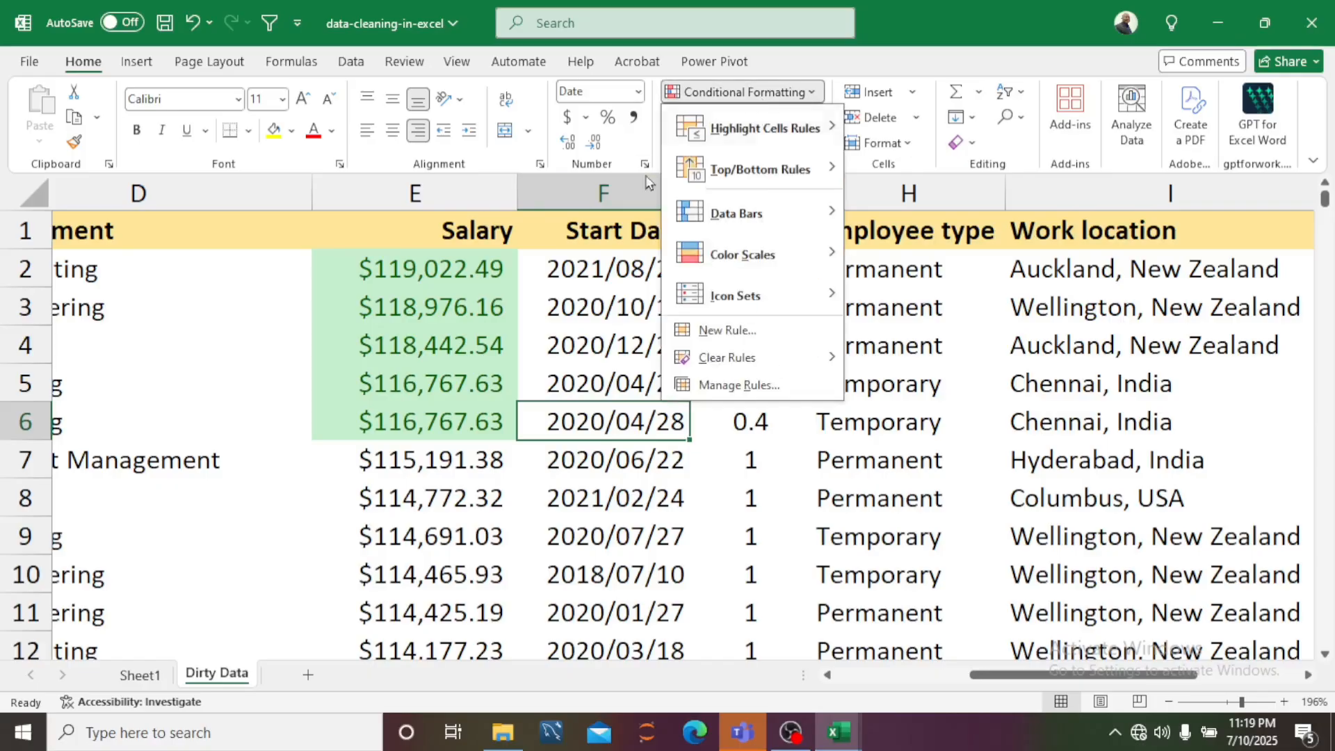
click(626, 182)
click(624, 184)
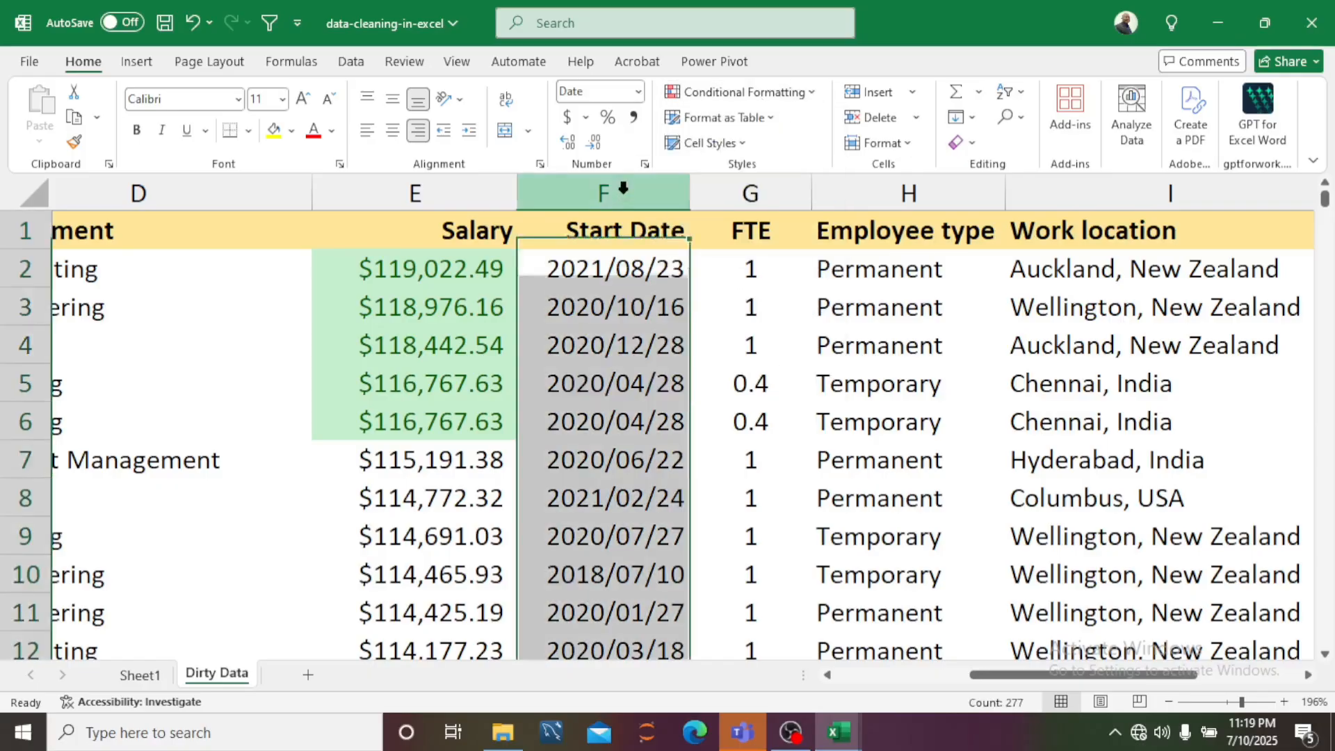
click(758, 97)
mouse_move(770, 172)
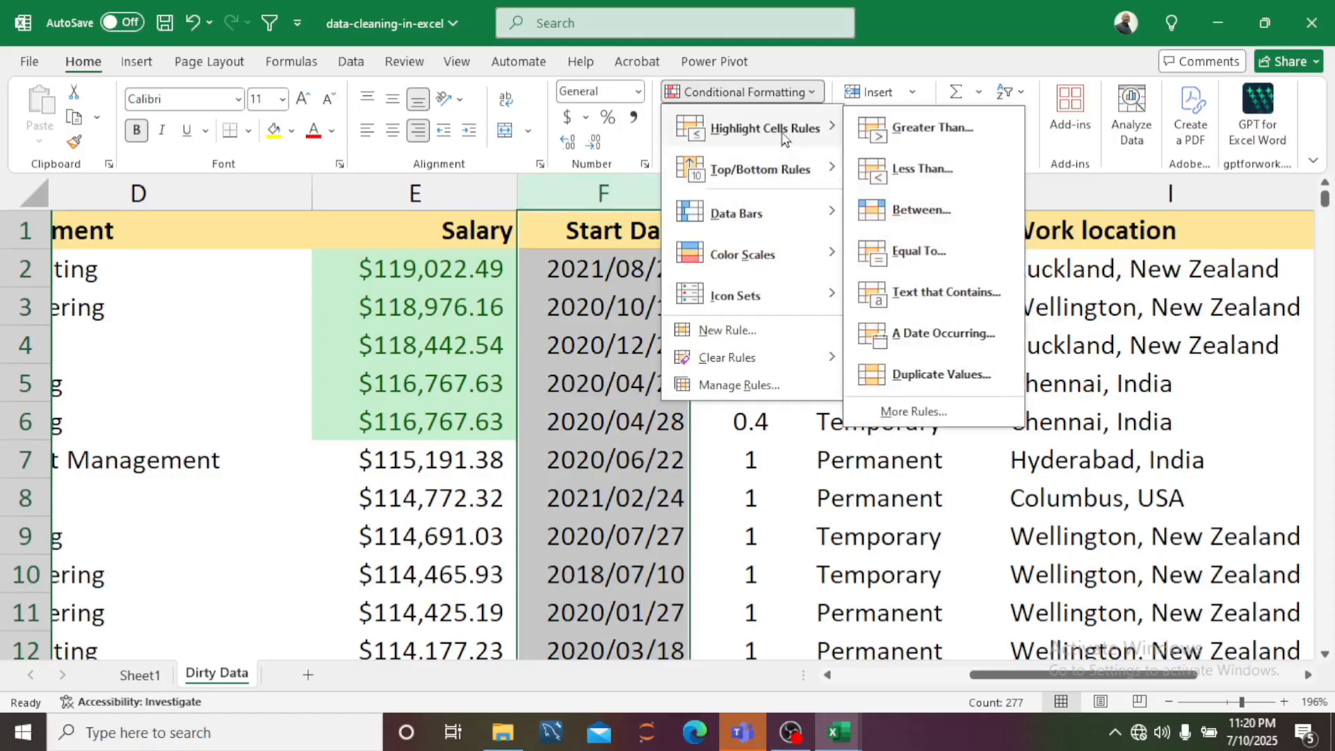
click(946, 334)
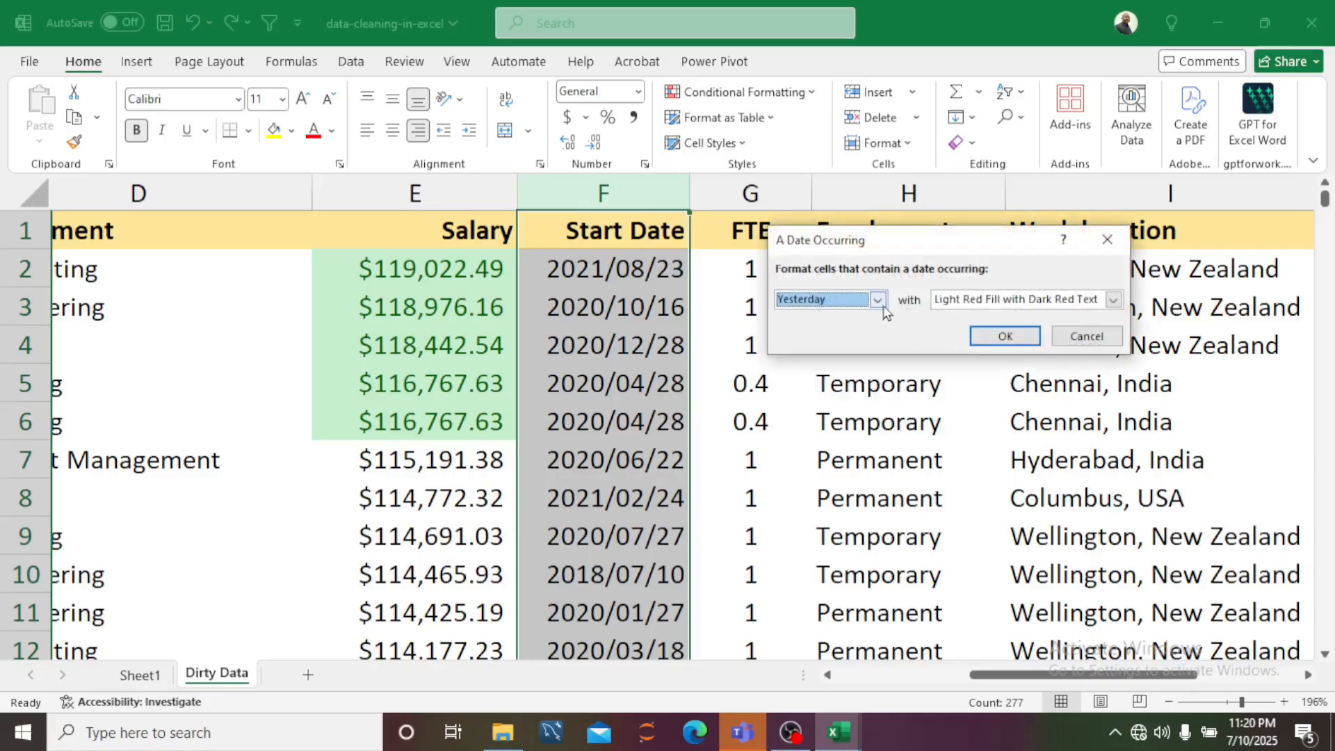
click(877, 301)
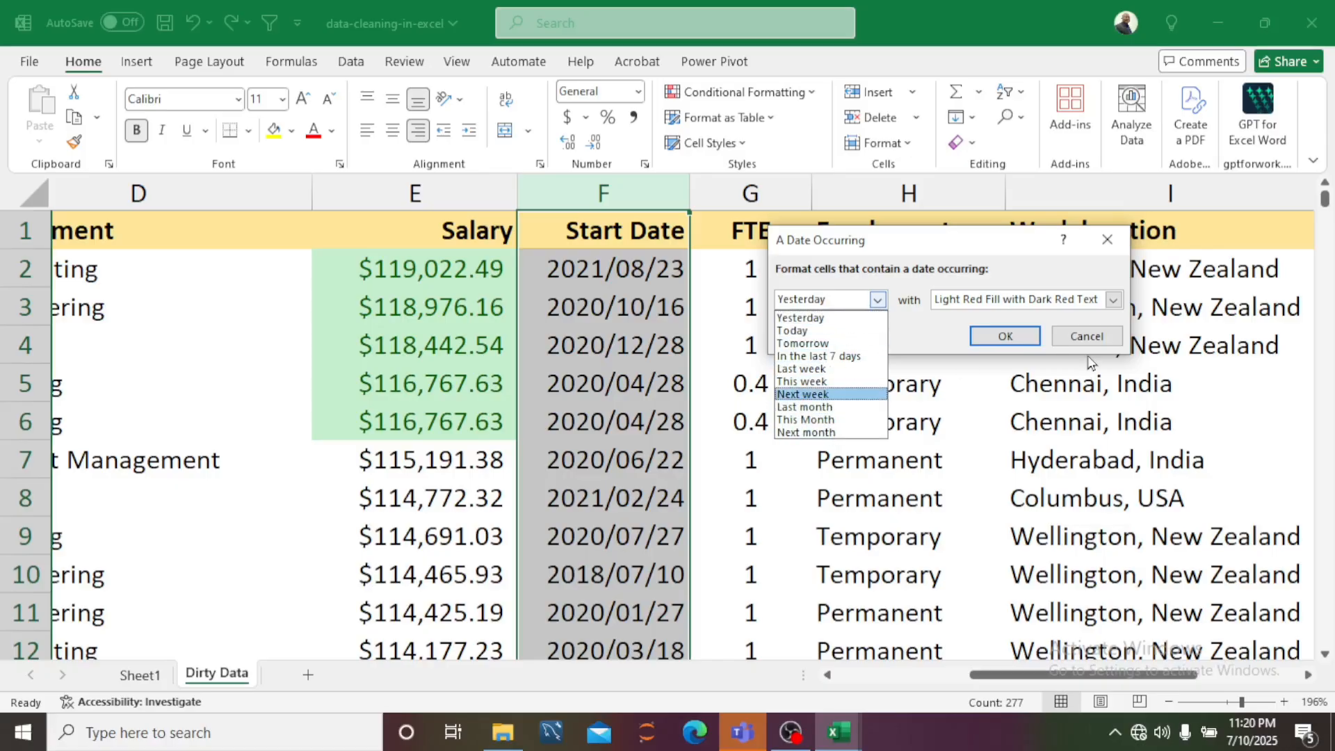
click(1114, 340)
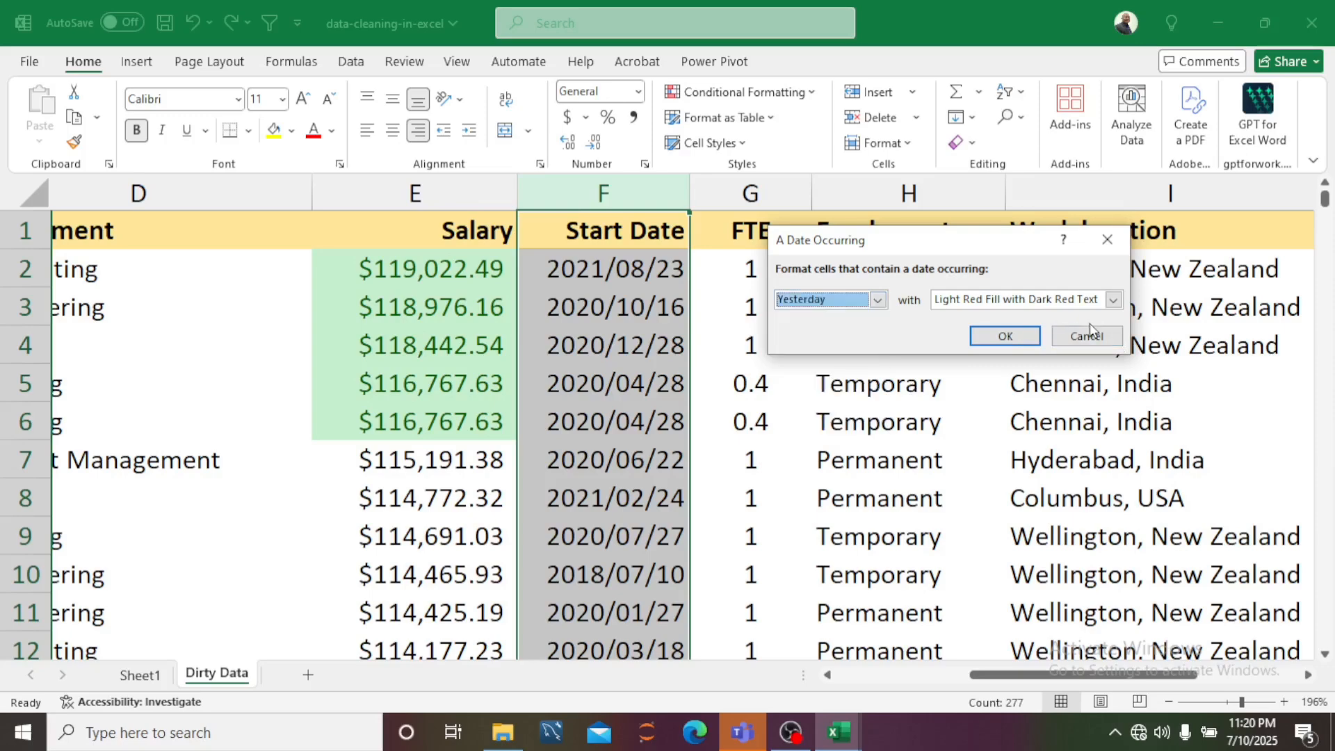
click(1088, 336)
click(759, 95)
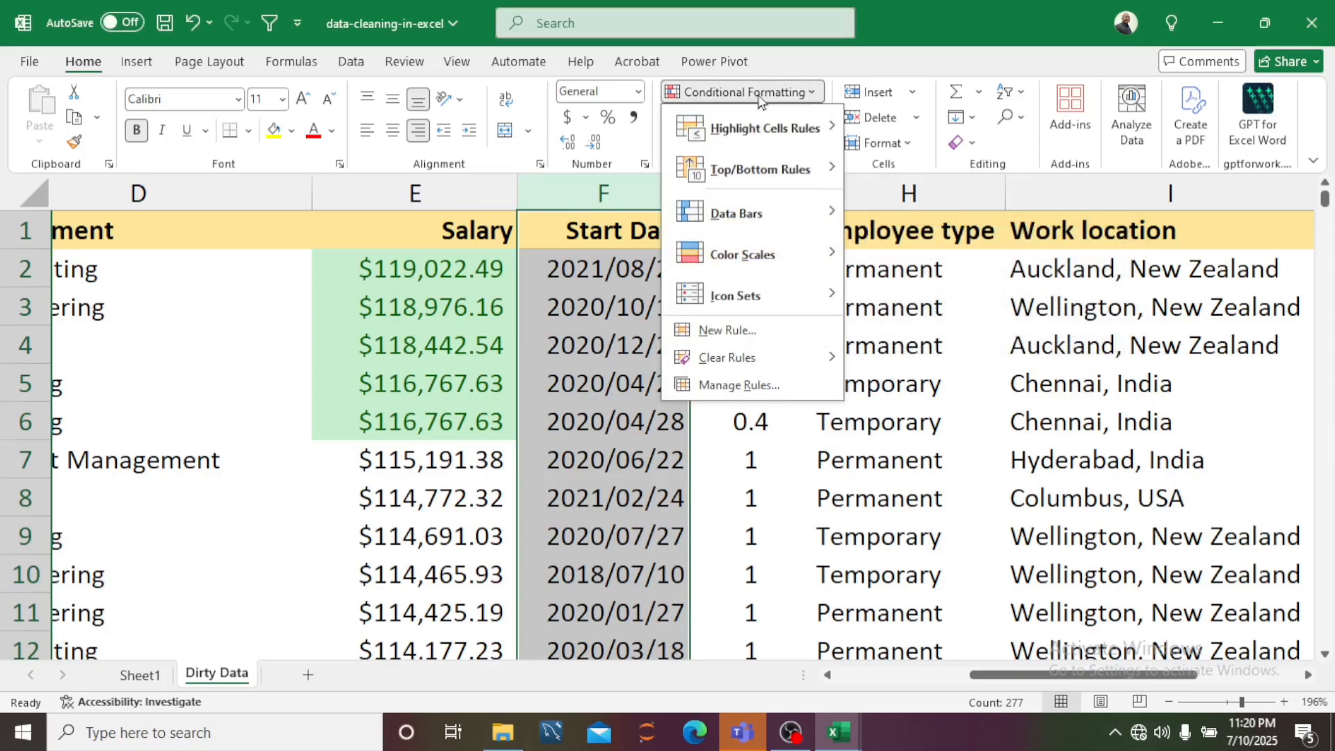
mouse_move(737, 213)
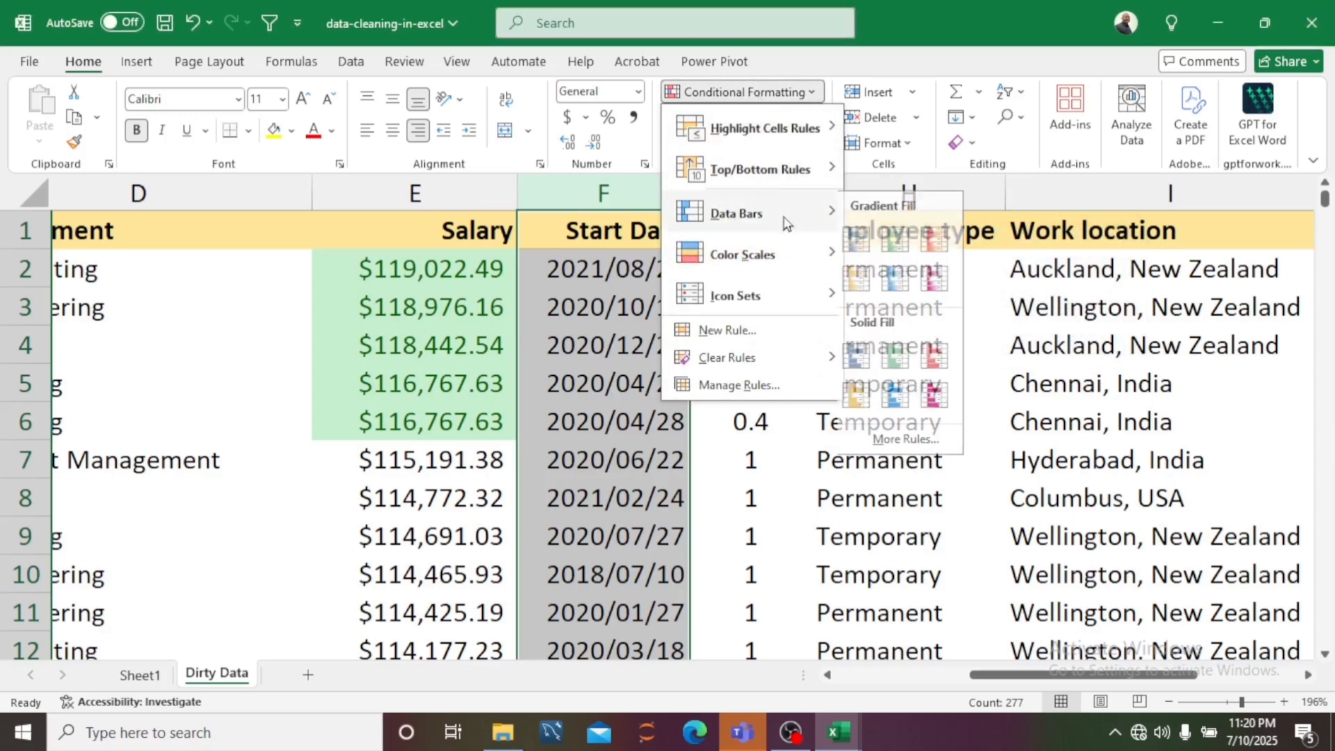
click(412, 193)
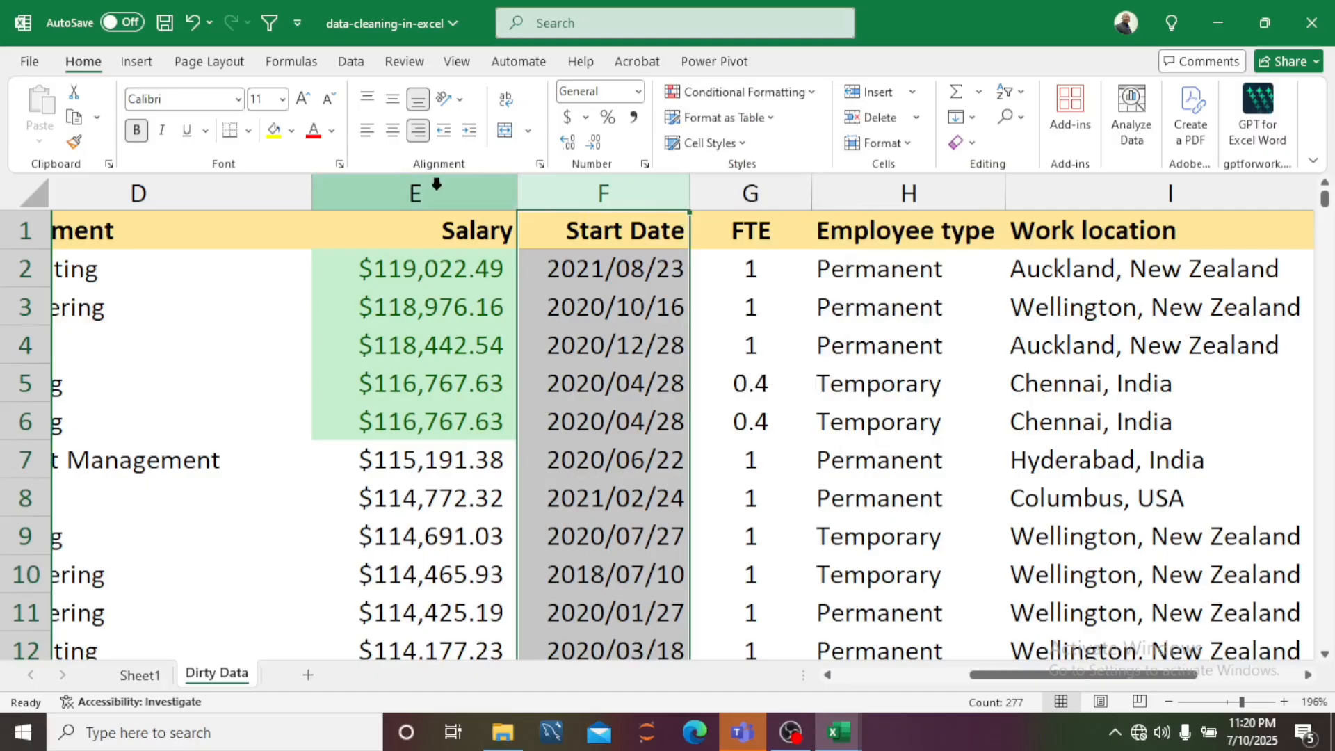
click(451, 232)
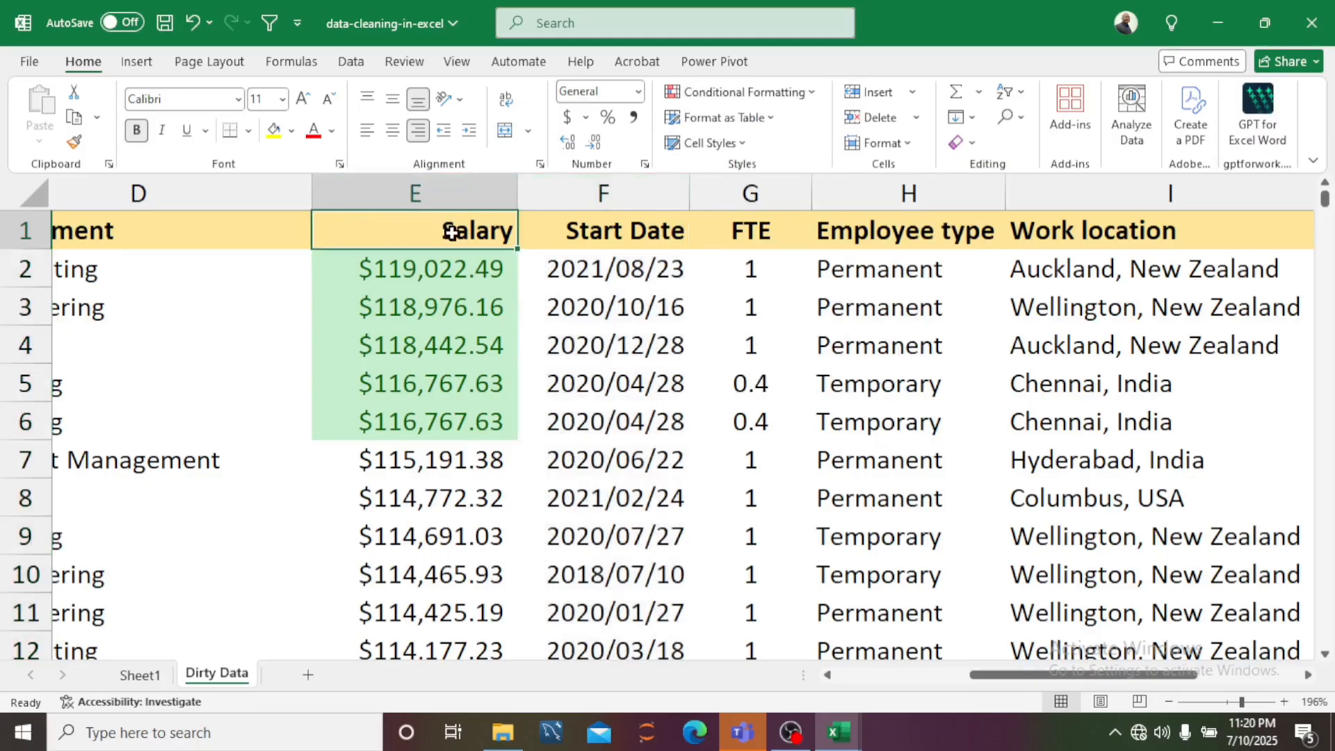
key(ctrl+shift+Down)
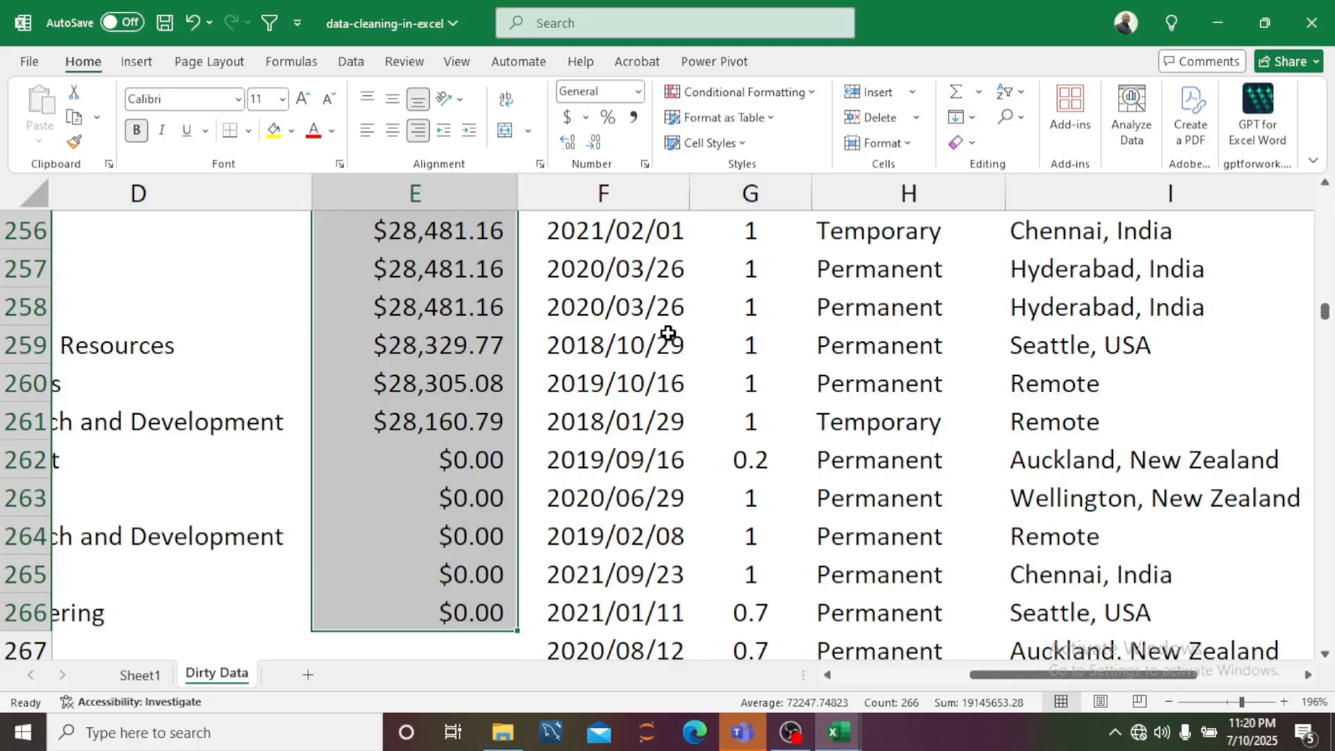
Undo the top salaries highlighting and the descending sort of the Salary column.
key(ctrl+BackSpace)
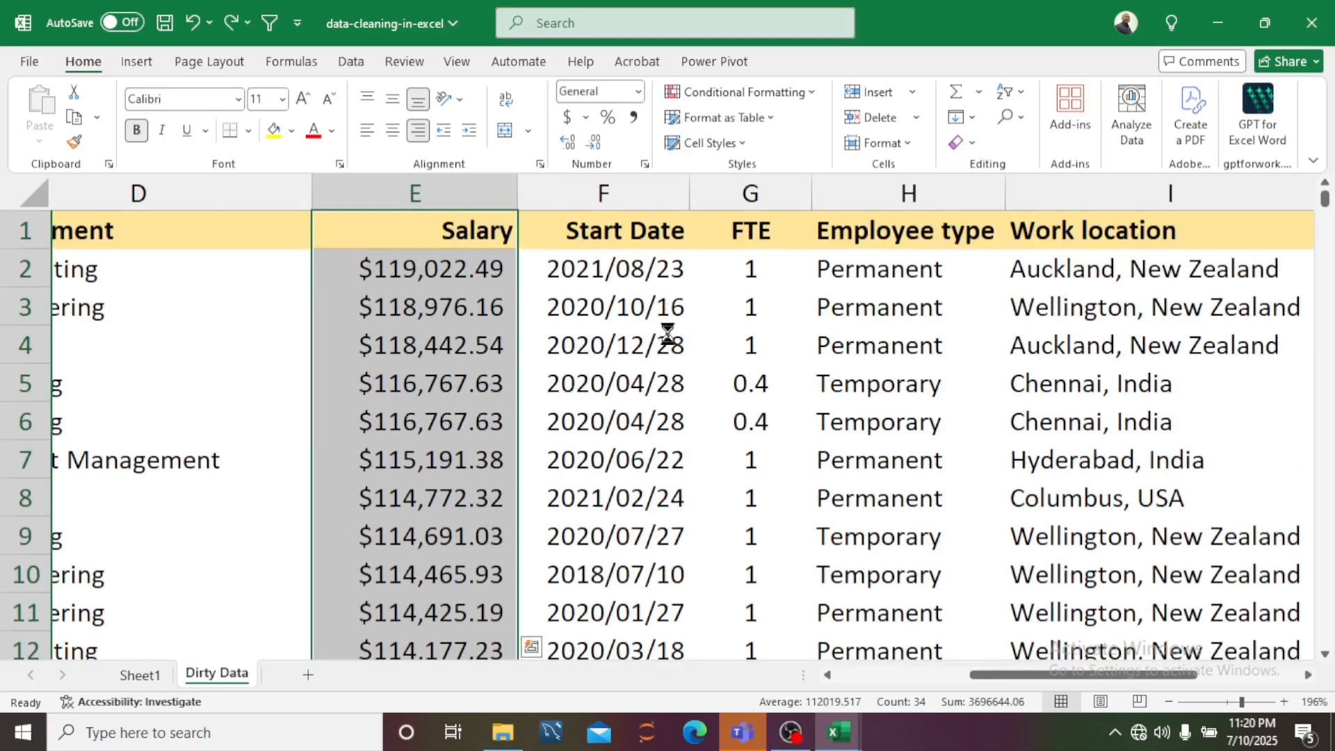
key(ctrl+z)
click(474, 276)
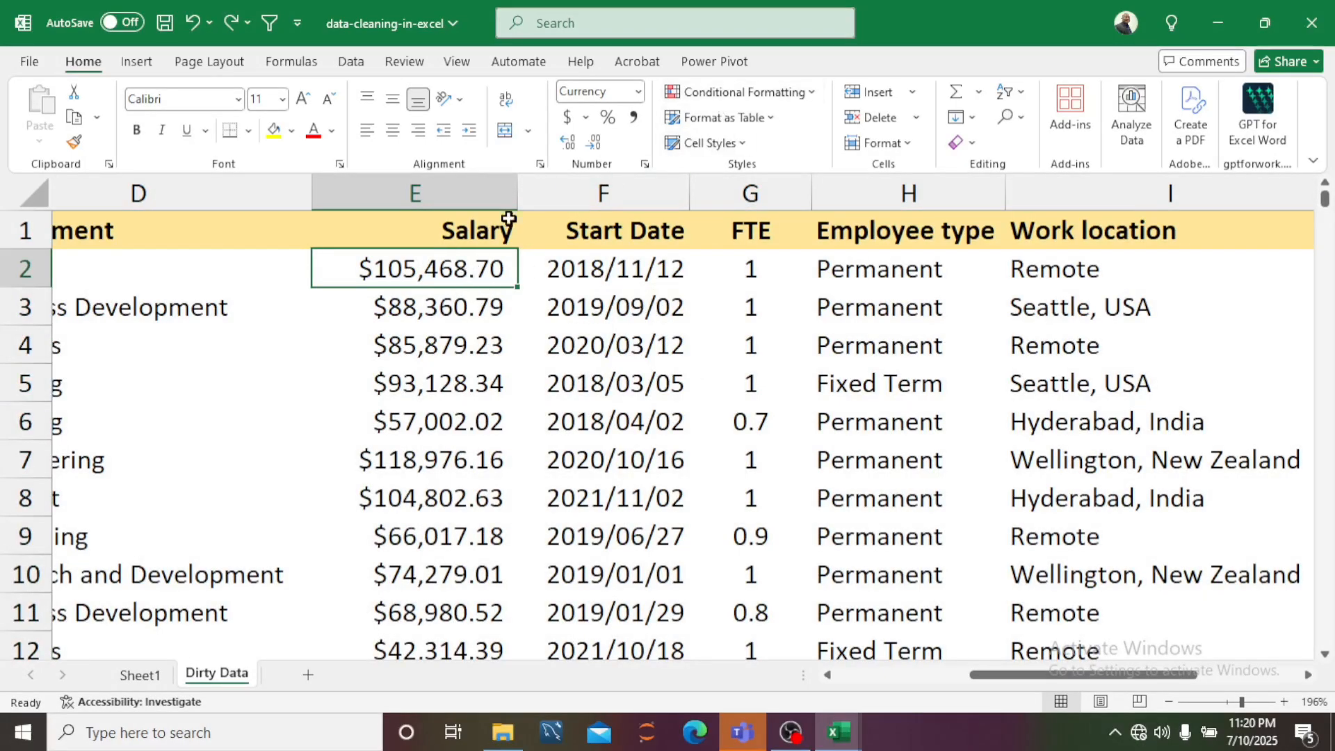
Preview the gradient Blue Data Bar on cell E2 and select the Salary header cell.
click(775, 97)
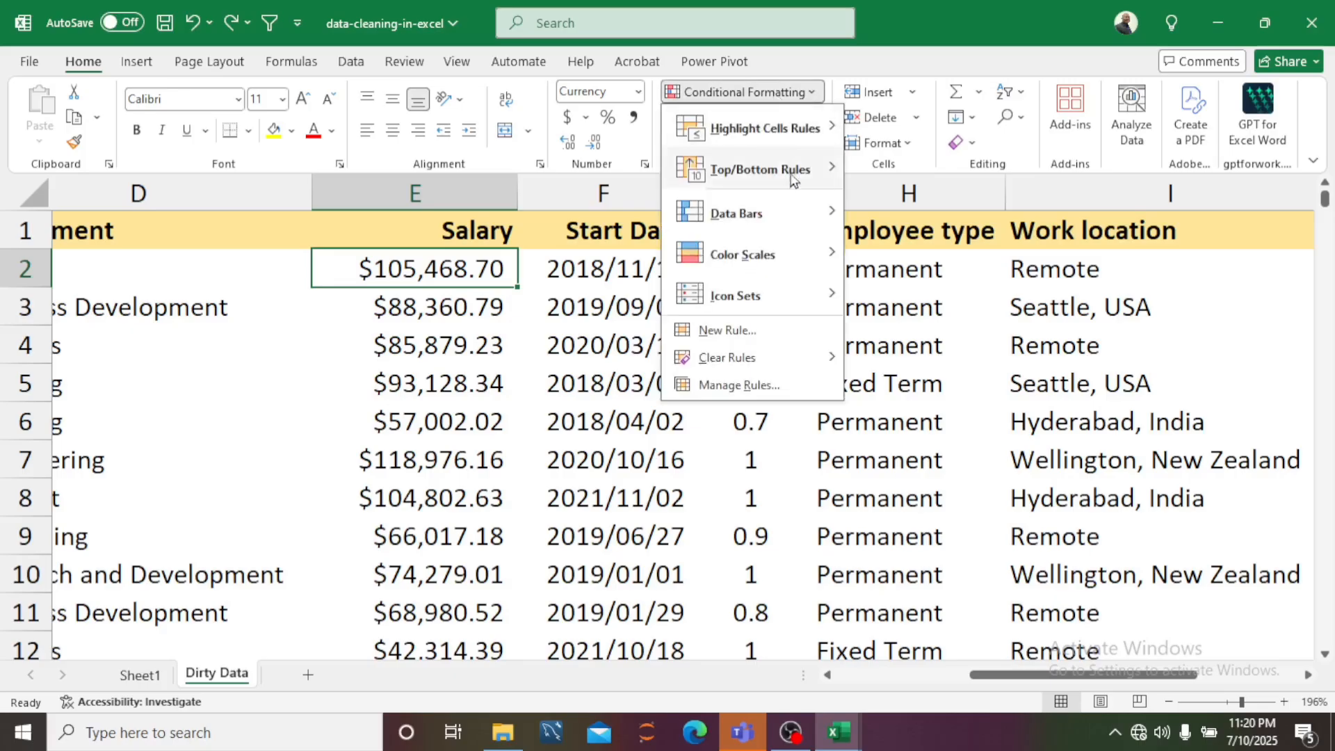
mouse_move(780, 216)
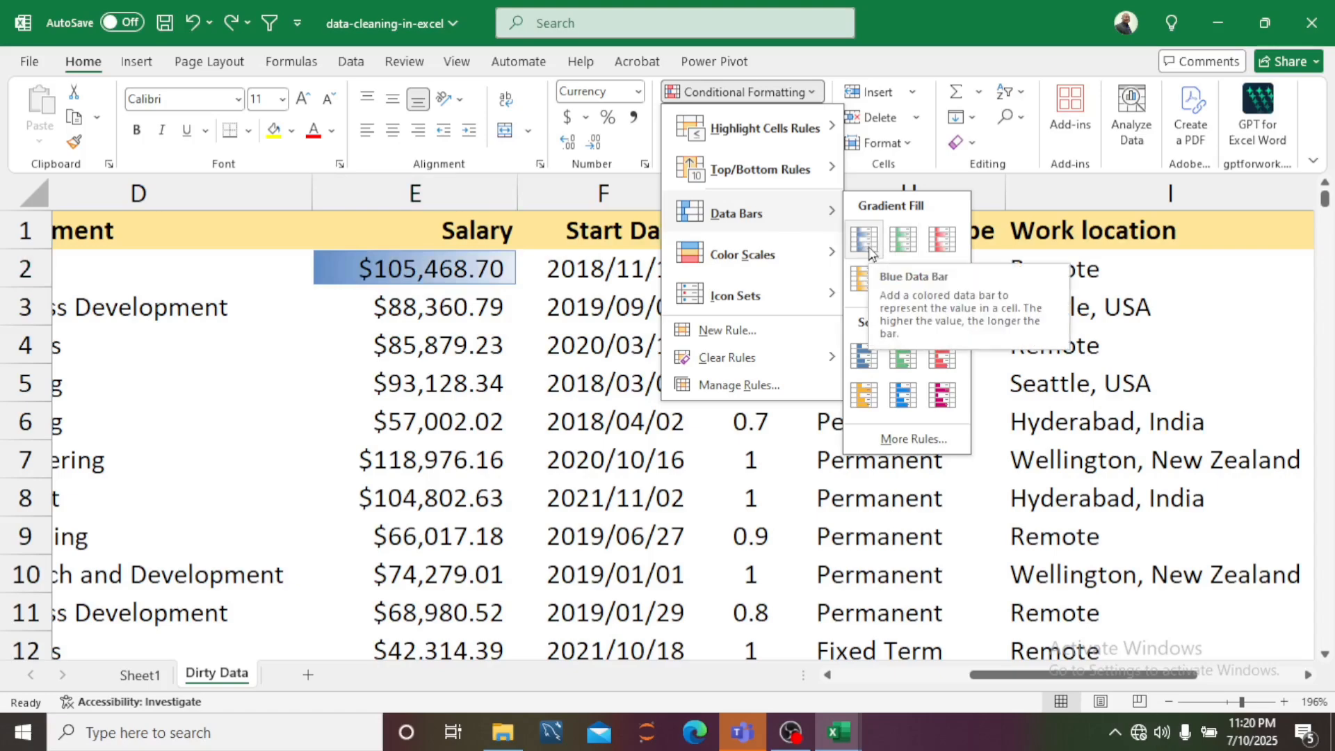
click(445, 231)
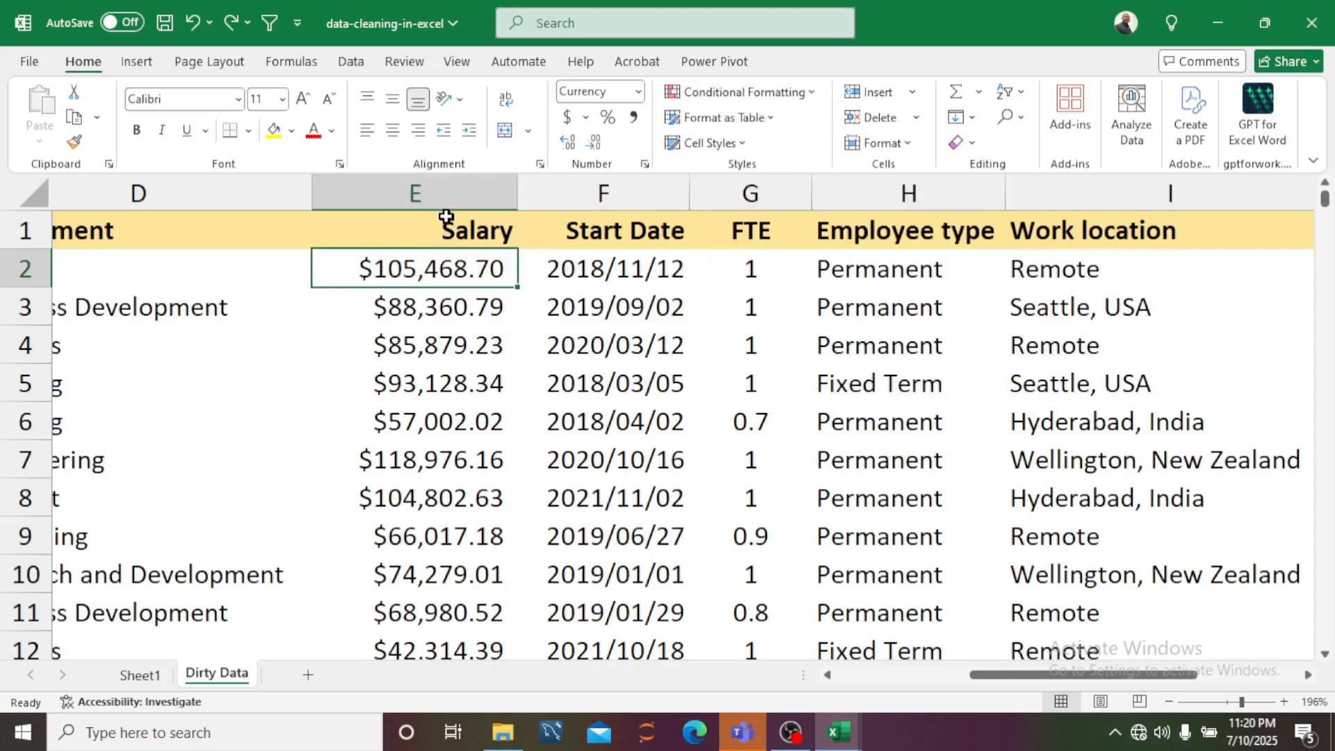
click(443, 228)
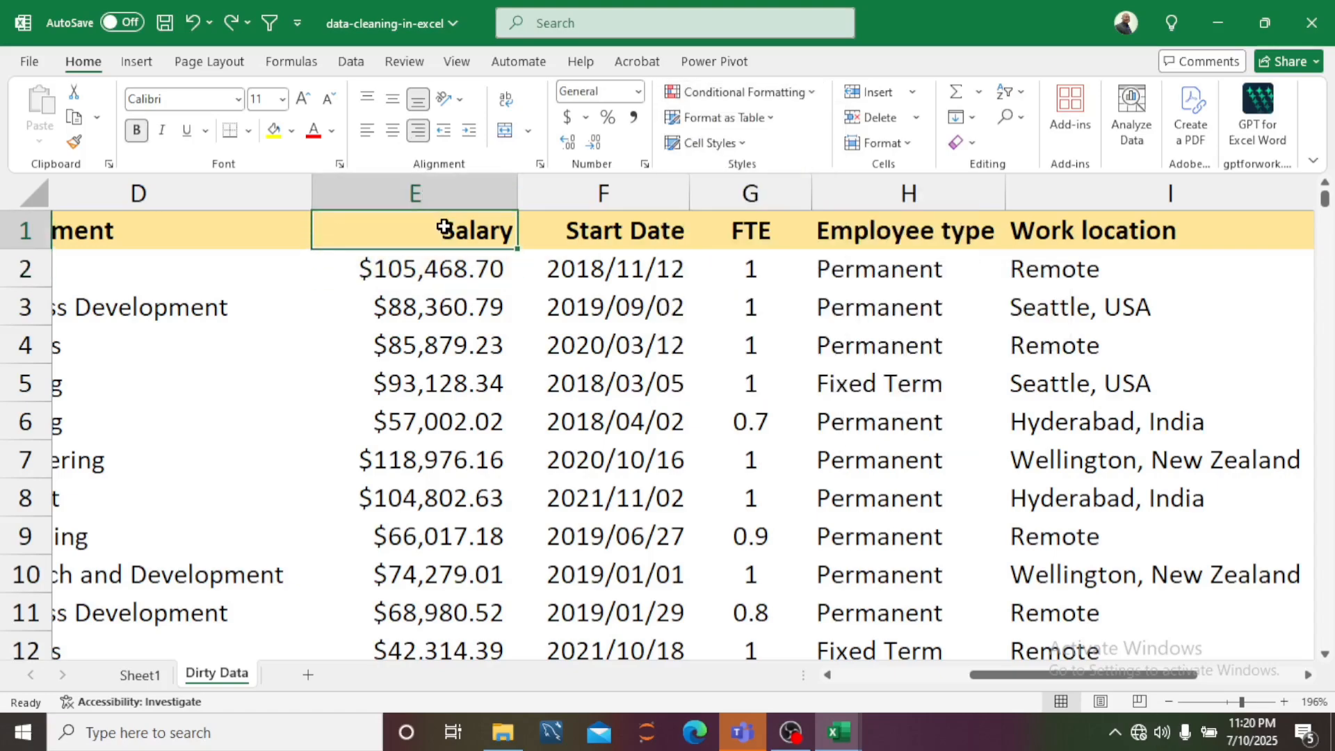
Apply the gradient Green Data Bar to the Salary cells from the header down to row 34.
key(ctrl+shift+Down)
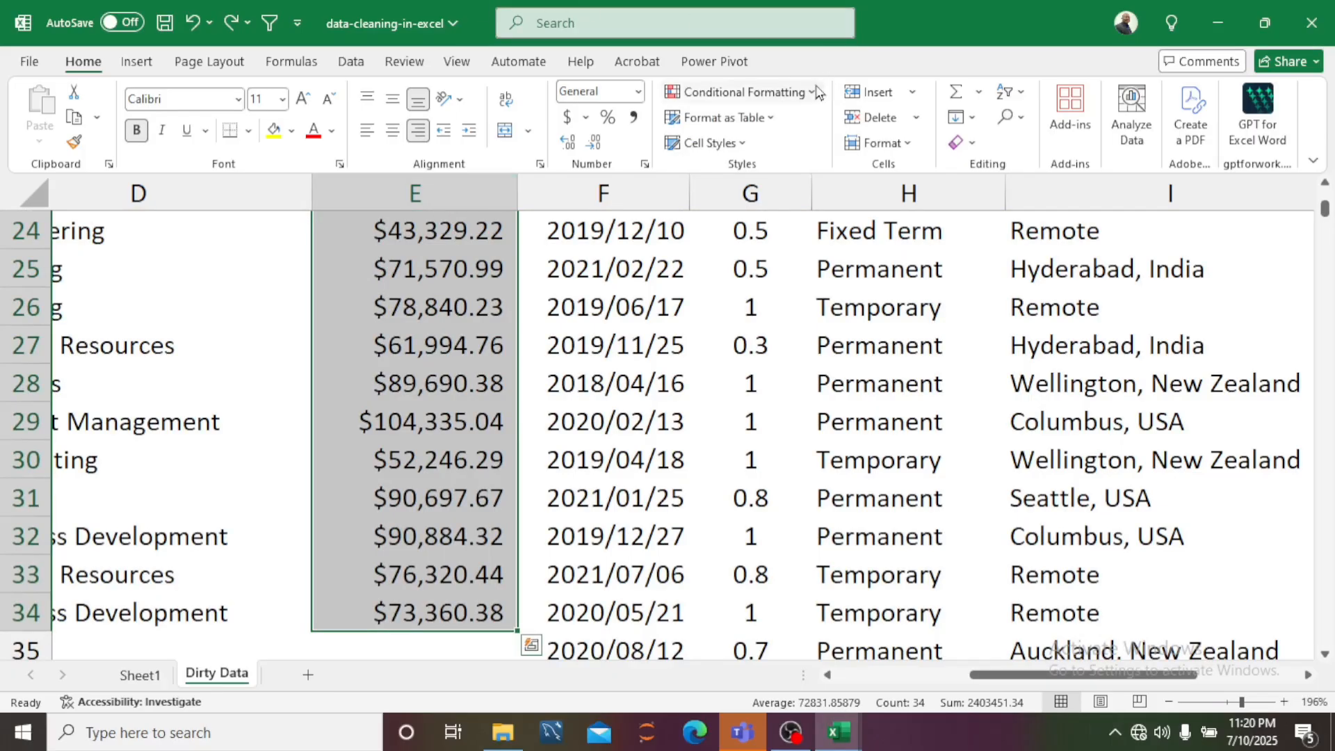
click(812, 92)
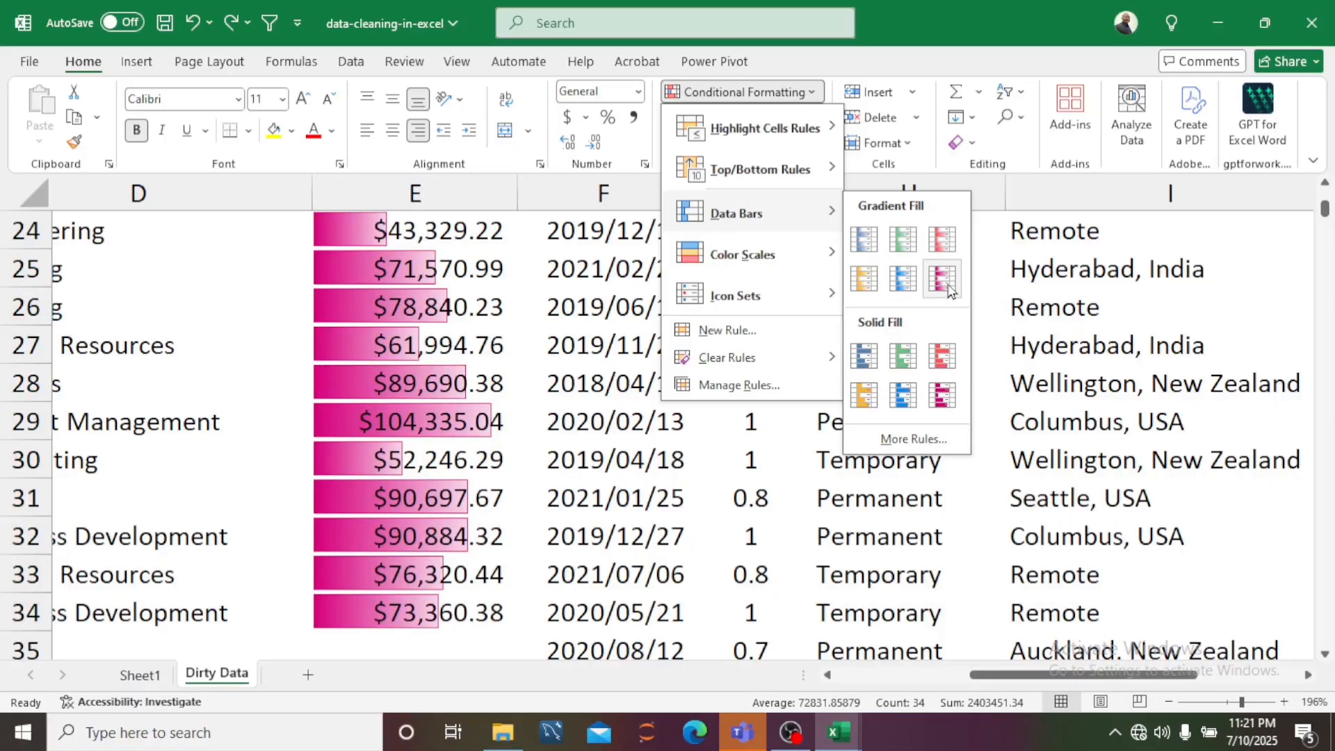
click(901, 240)
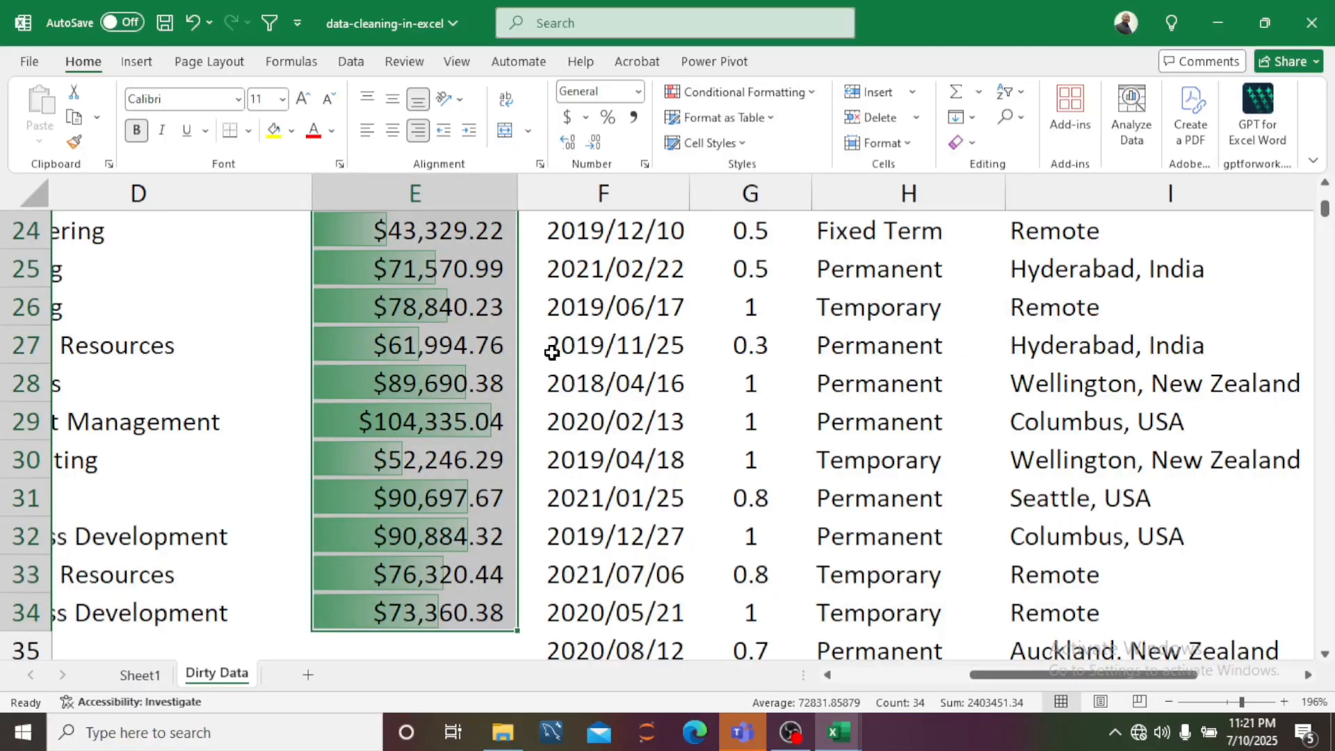
scroll(402, 432, down, 1)
scroll(480, 355, down, 2)
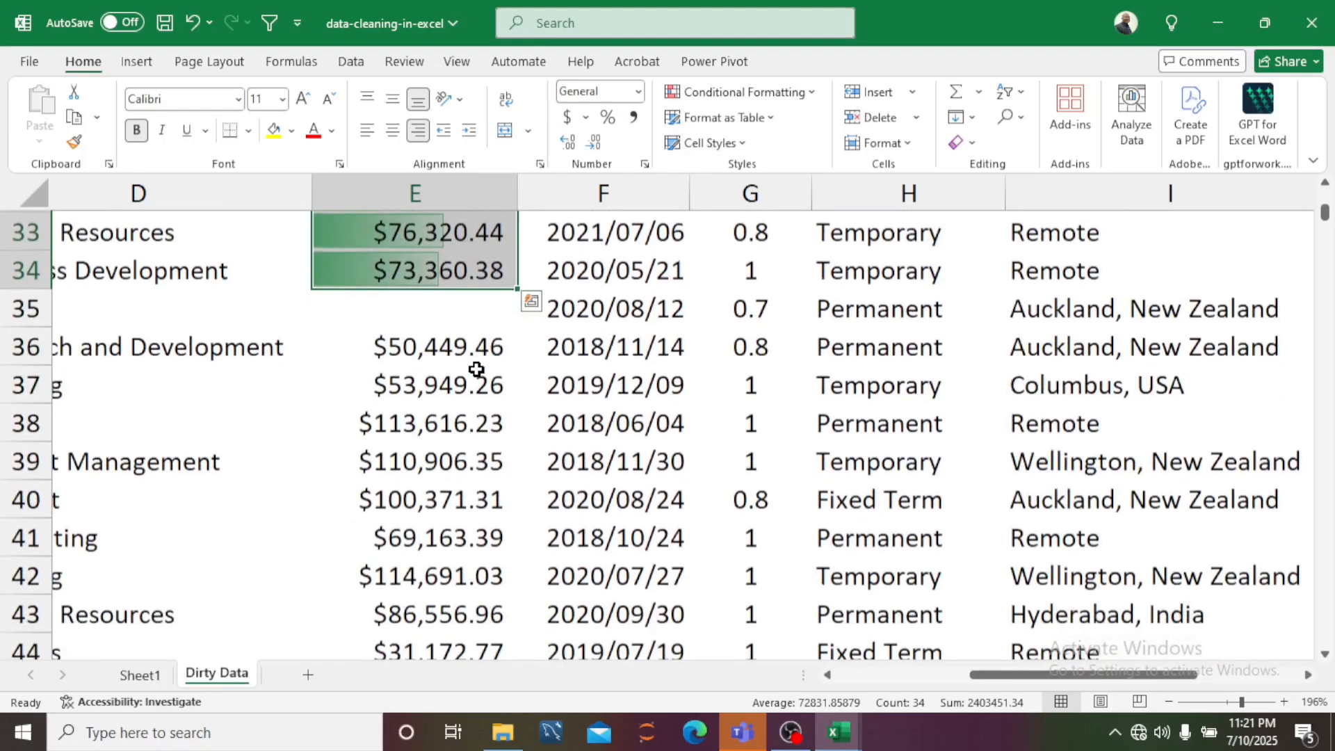
scroll(558, 337, up, 4)
scroll(558, 336, up, 7)
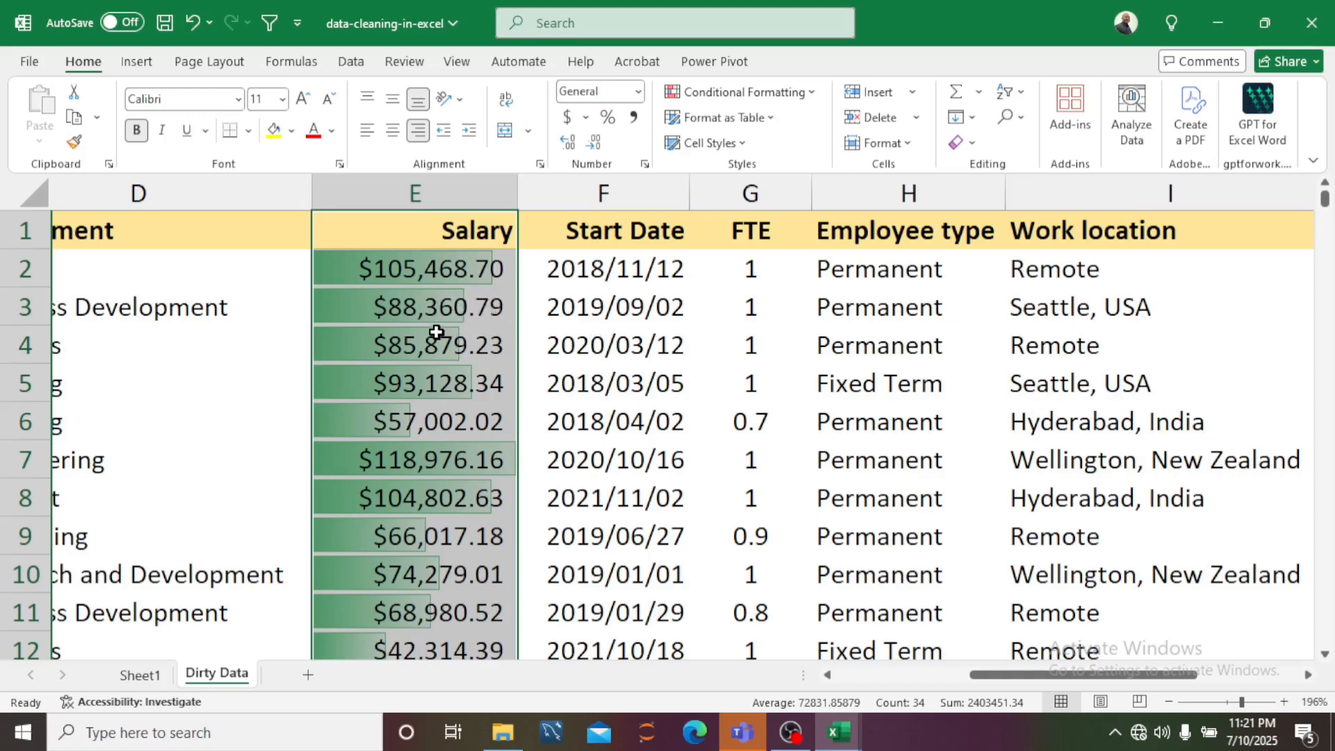
Add the Green - Yellow - Red color scale to the selected Salary cells.
click(774, 98)
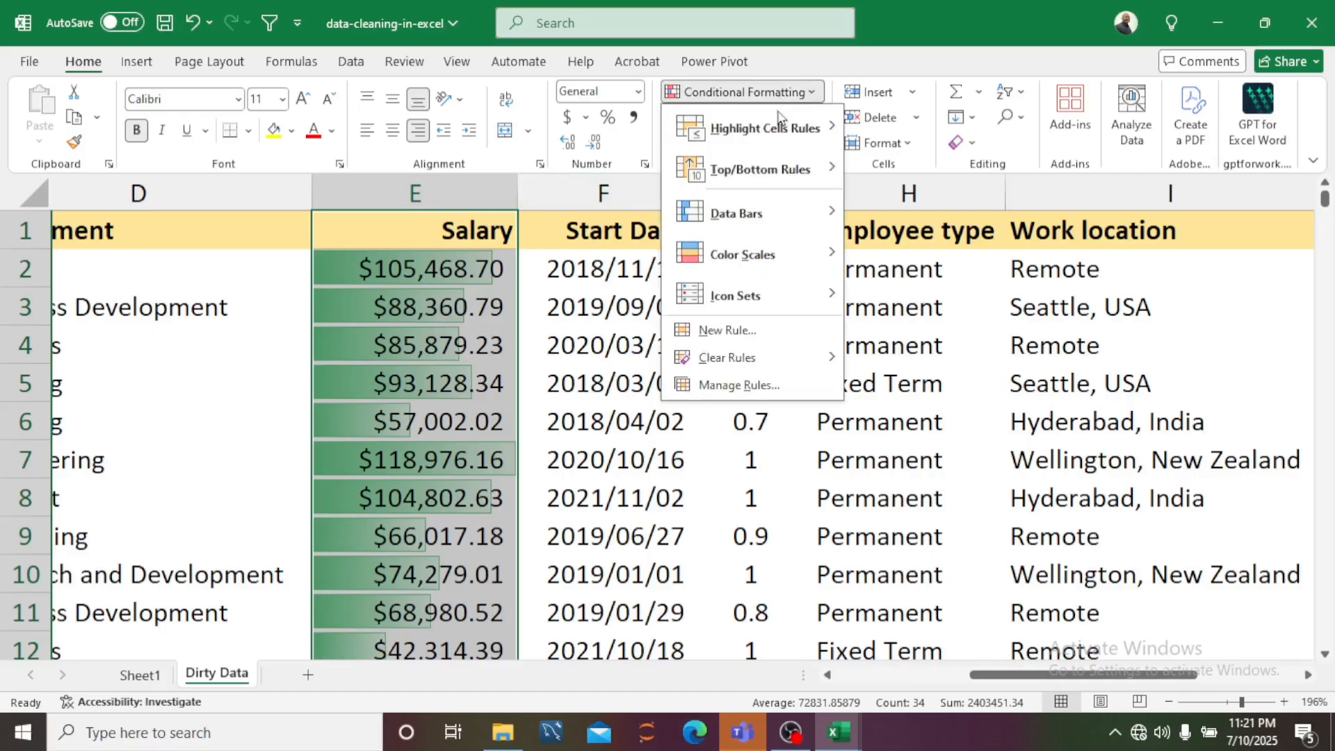
mouse_move(796, 265)
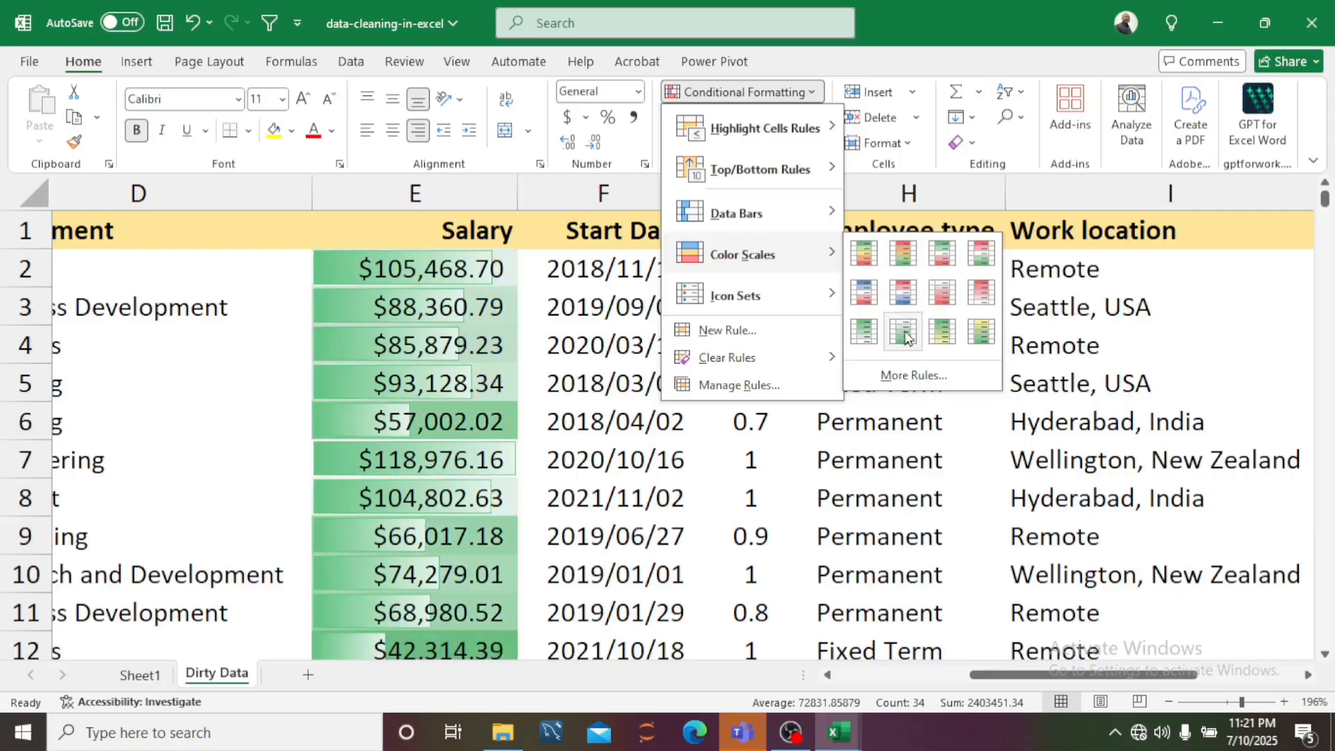
click(864, 256)
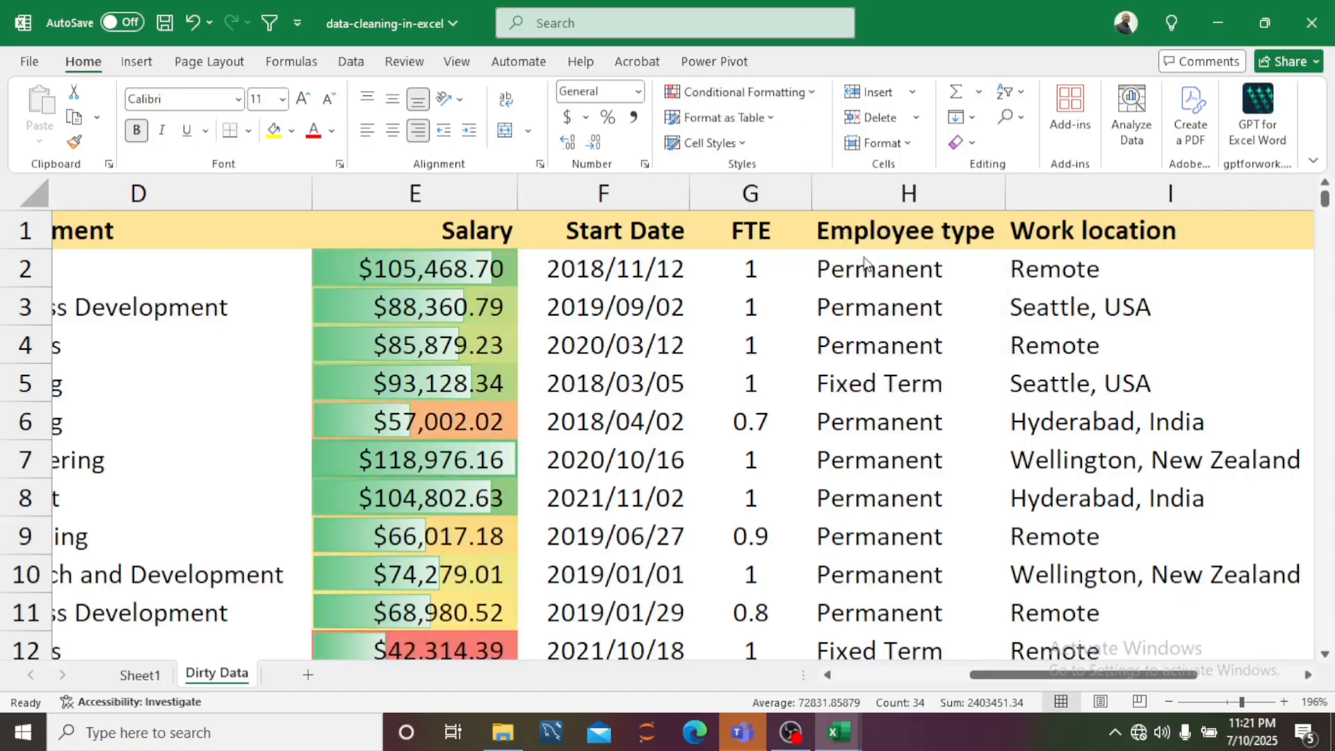
Add the directional icon set with five colored arrows to the selected Salary cells.
click(750, 99)
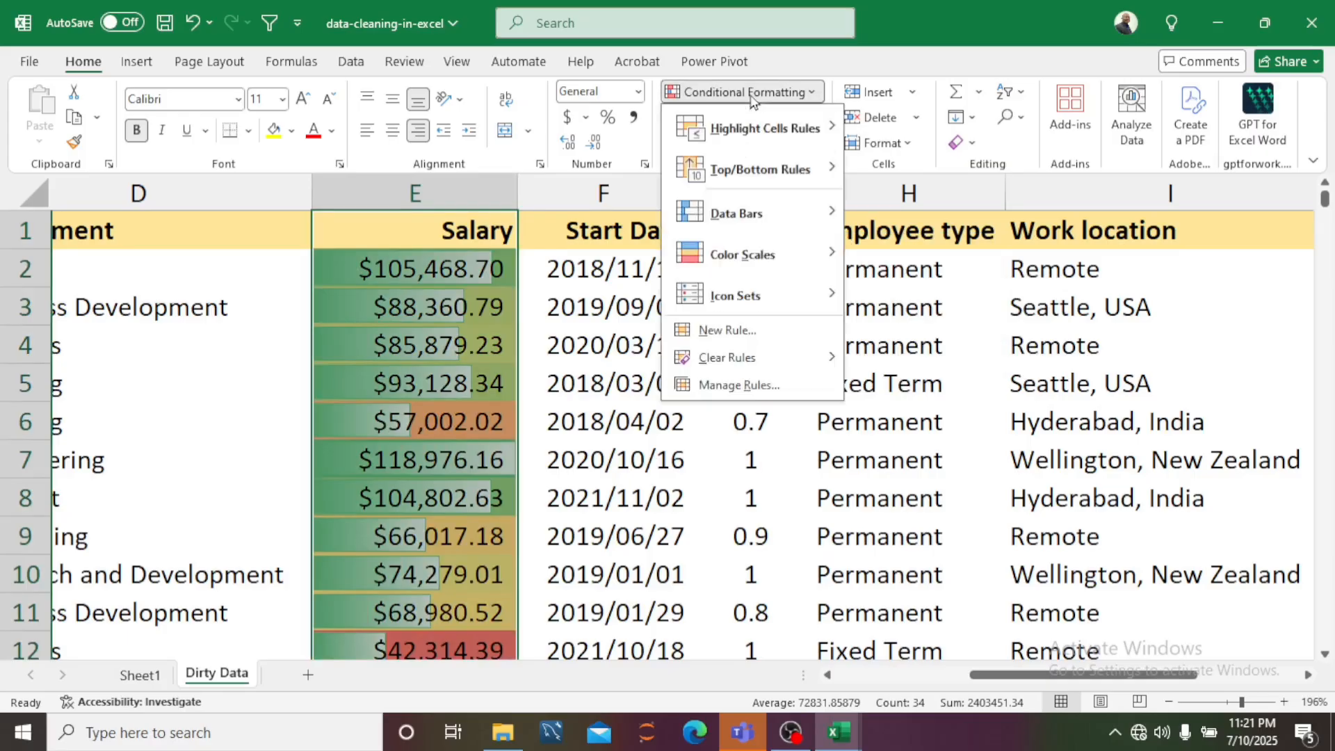
mouse_move(805, 299)
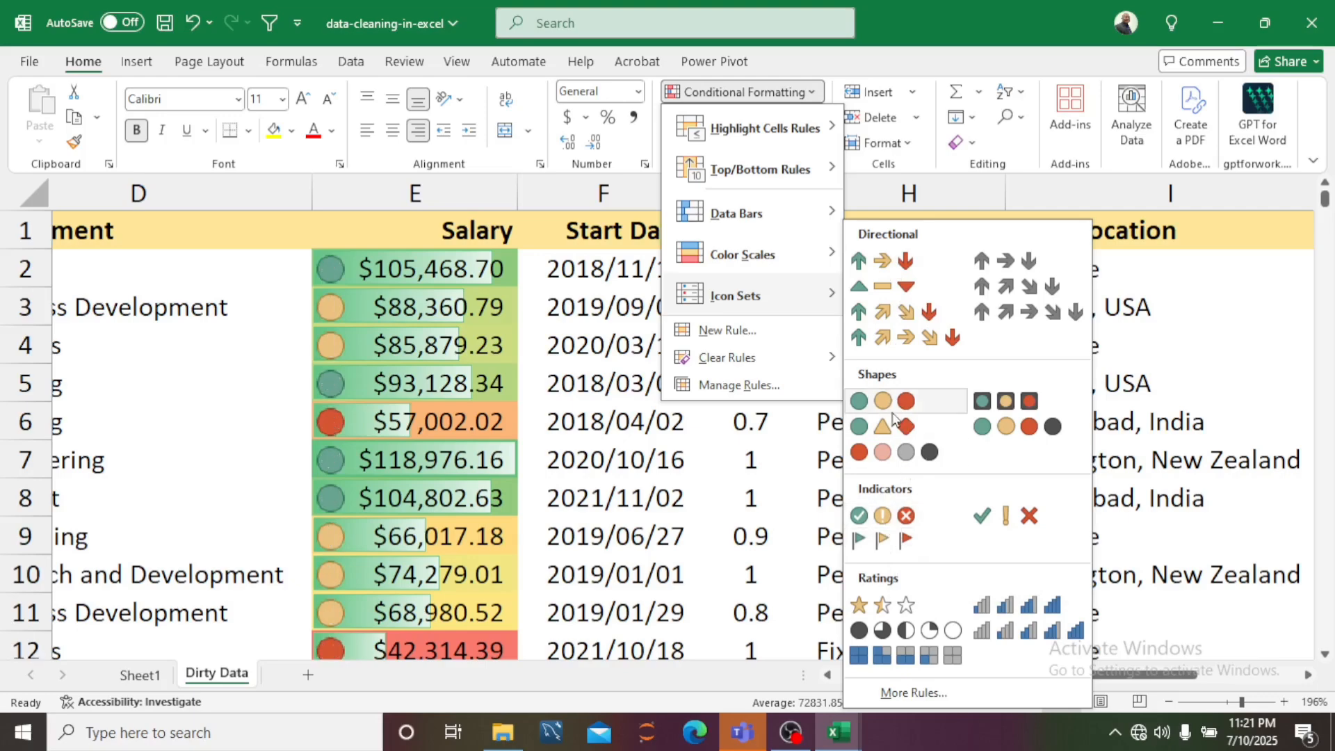
click(896, 340)
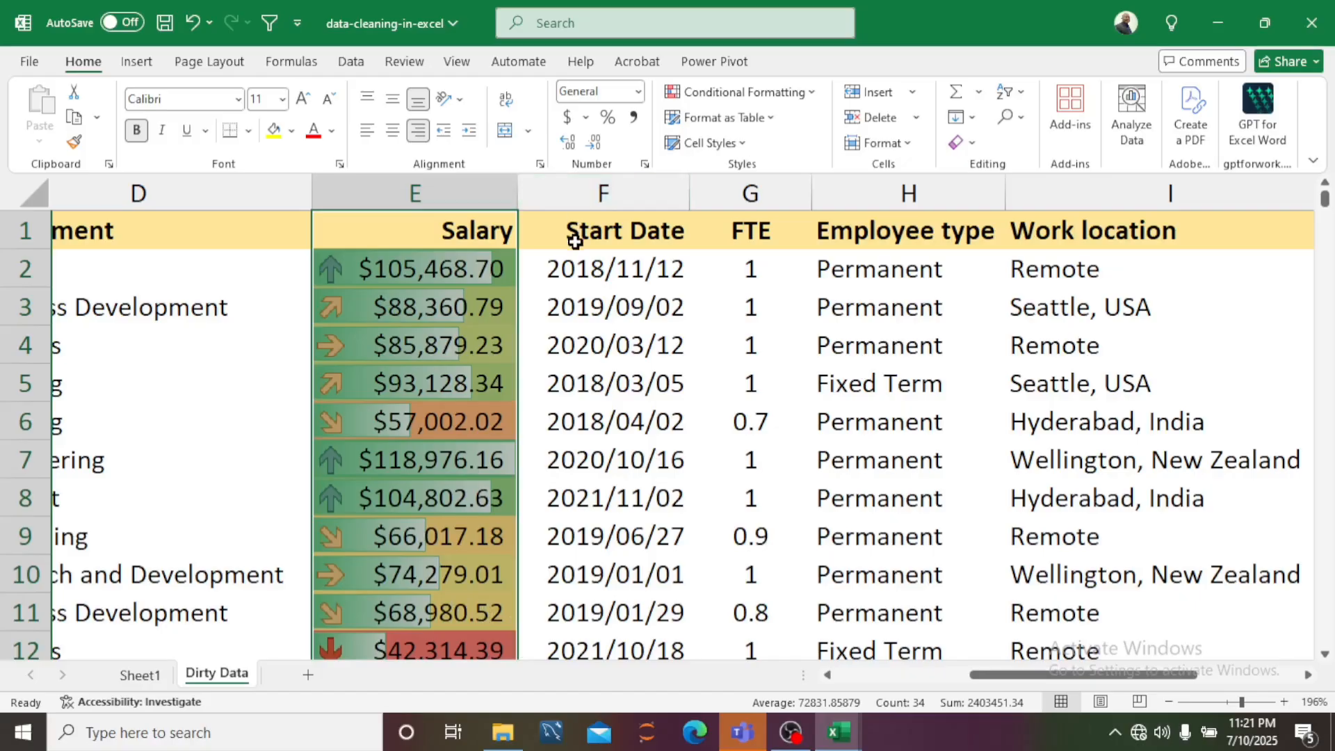
Examine the new formatting rule types, including Format only cells that contain, without creating a rule.
click(746, 94)
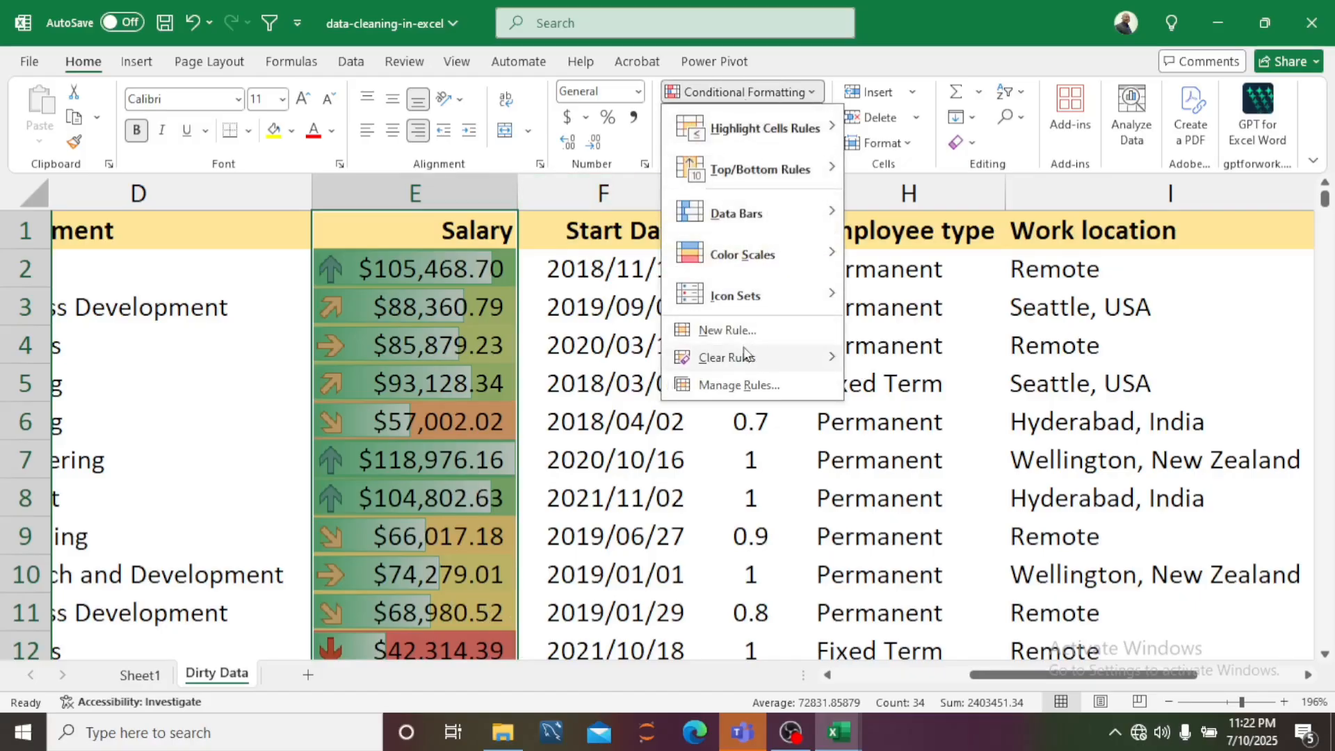
click(728, 331)
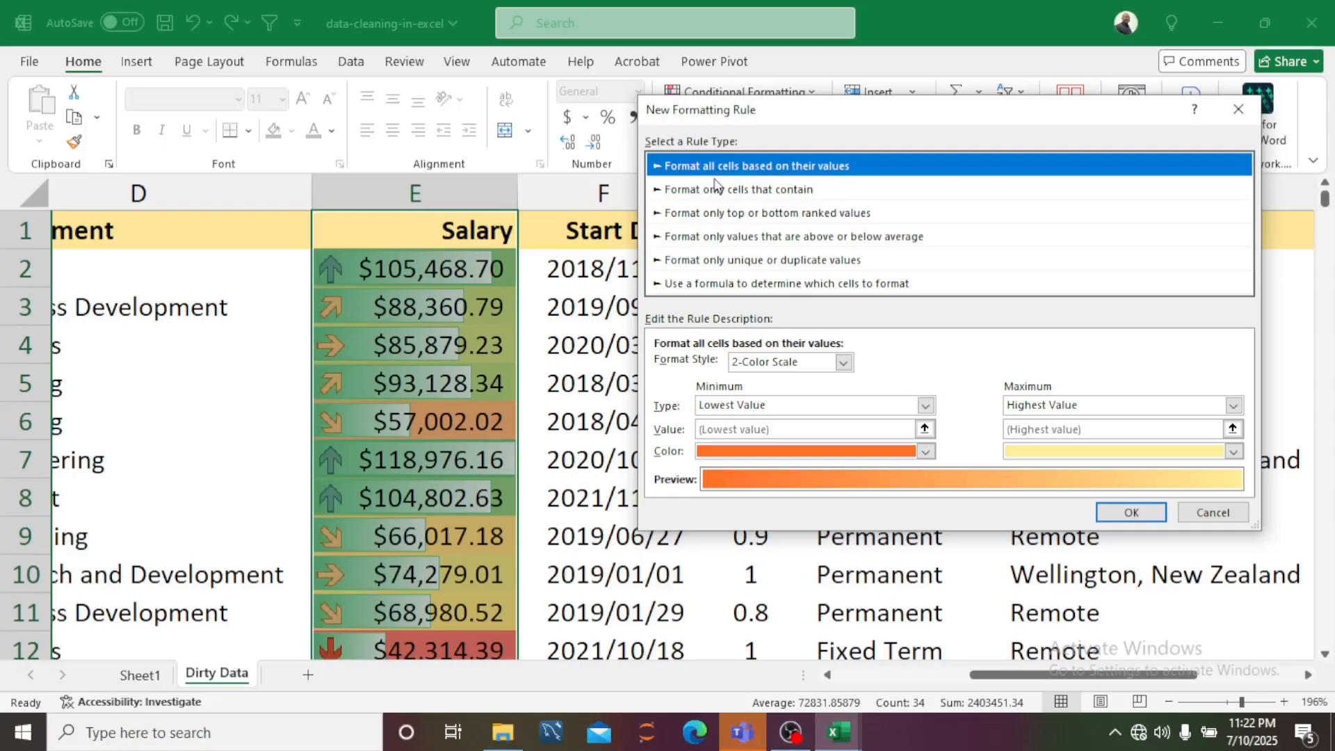
click(772, 192)
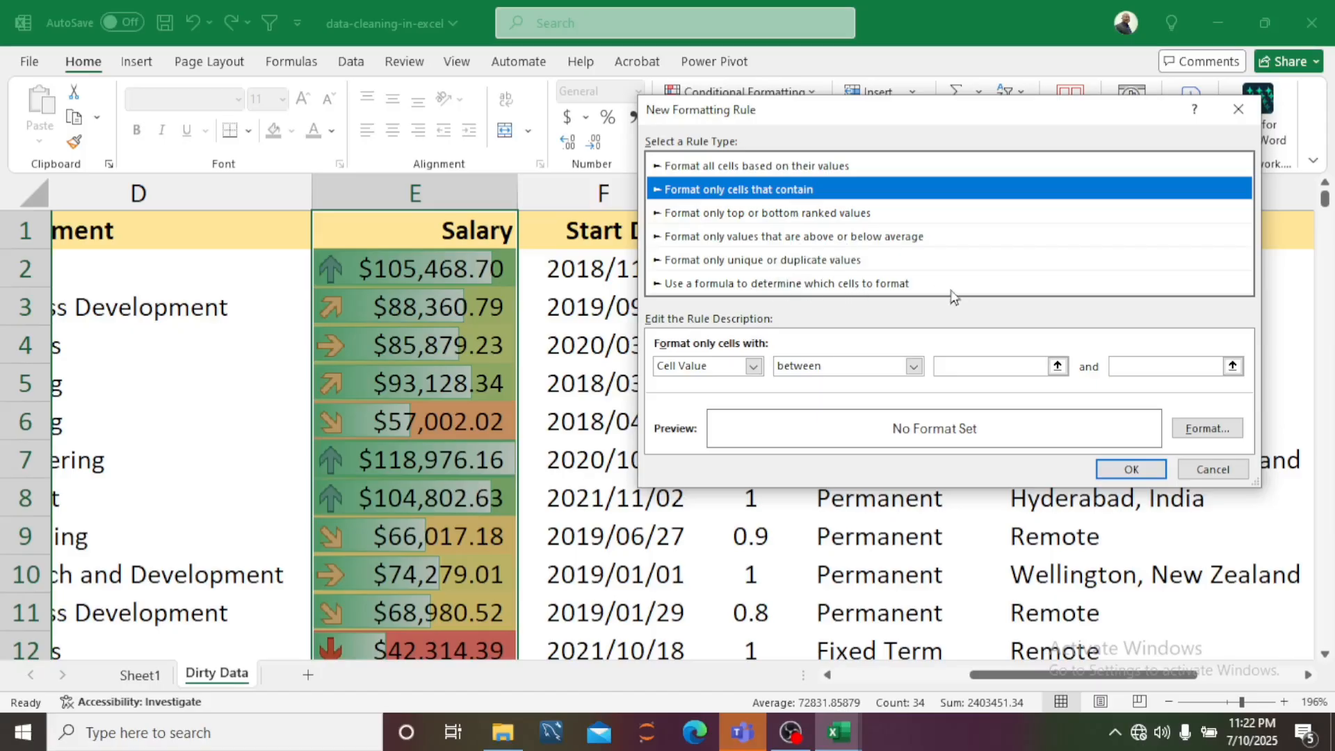
click(1223, 473)
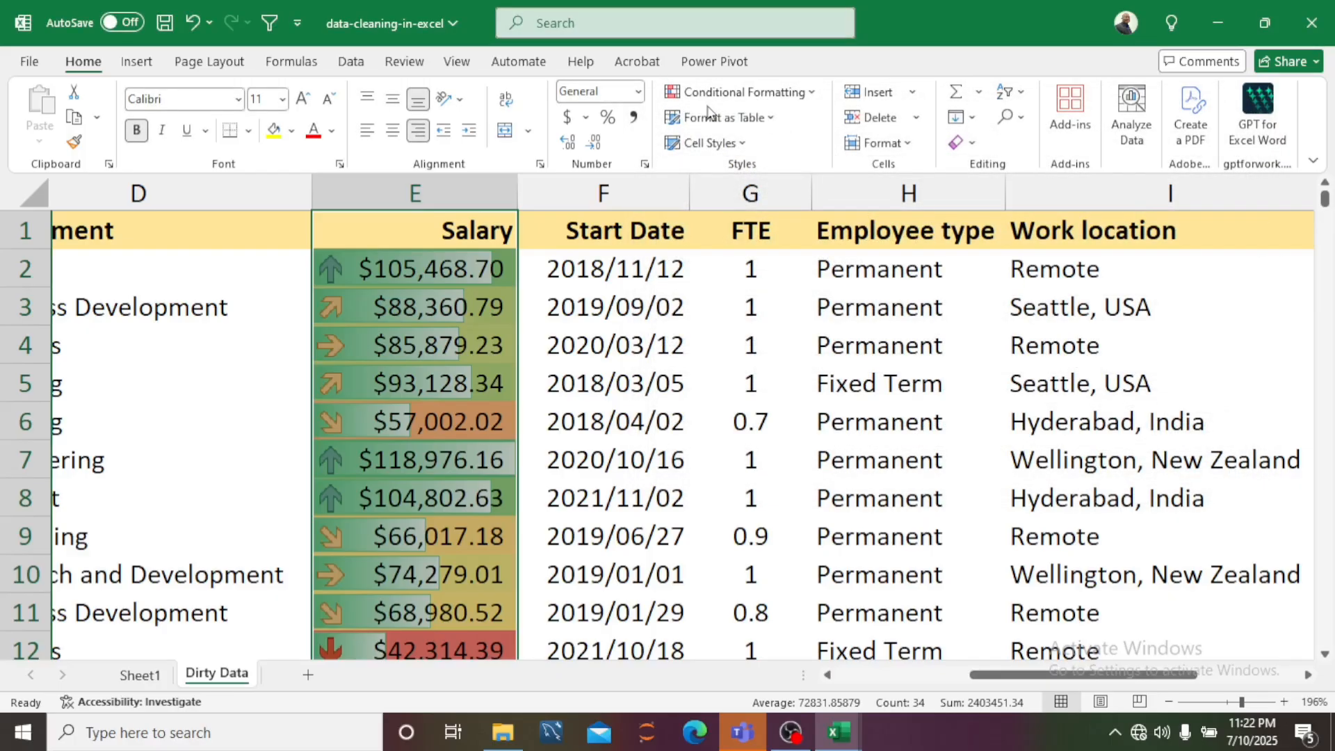